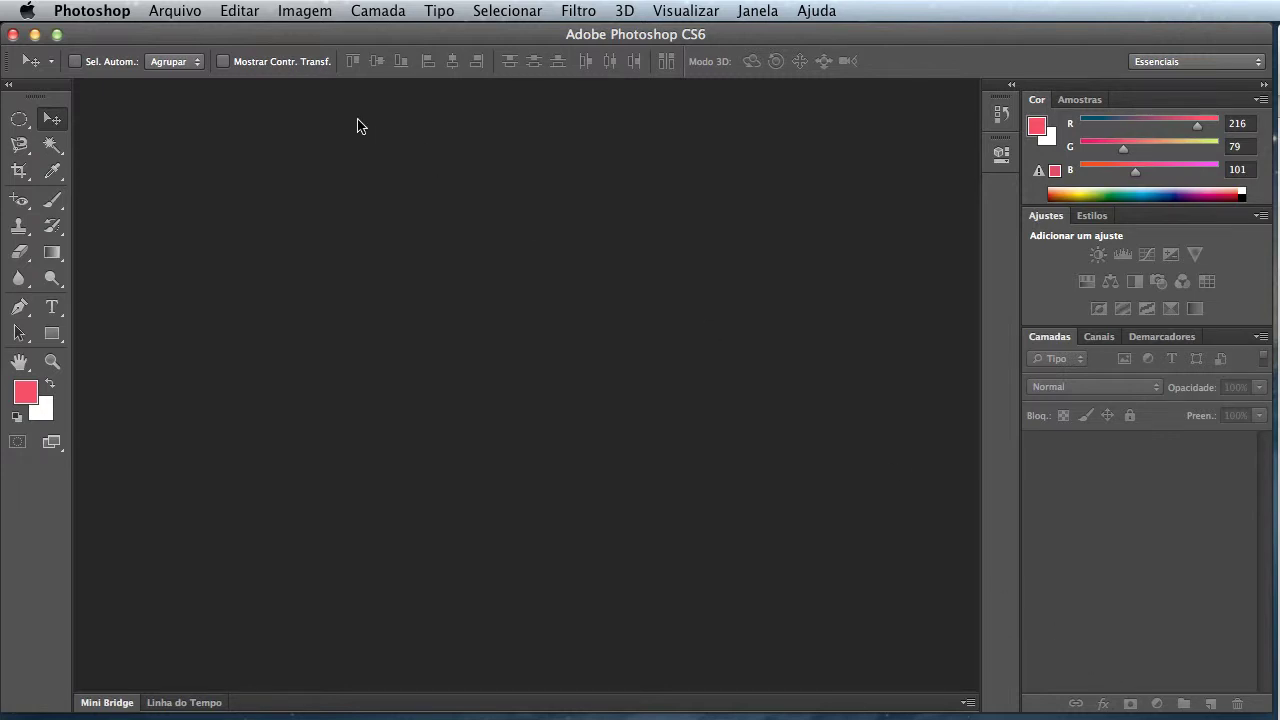
- Open the dark beach photo escura.jpg from the Desktop
click(310, 20)
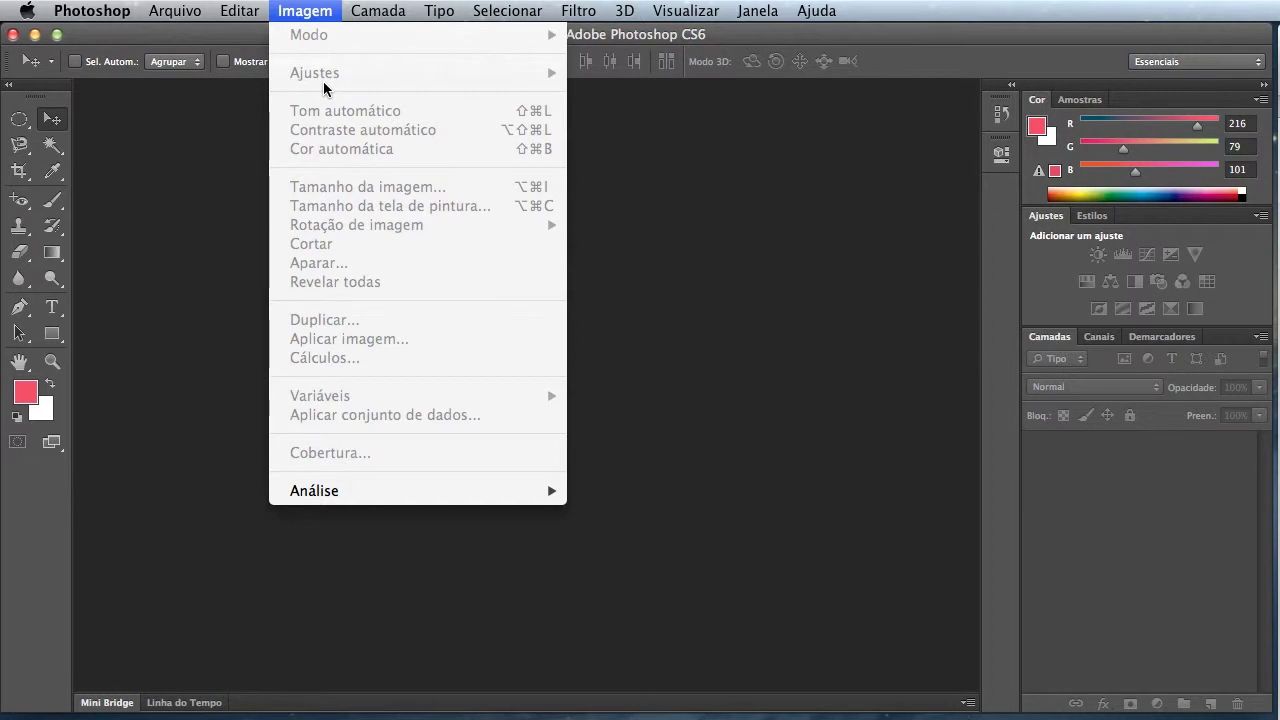
click(703, 221)
key(super+o)
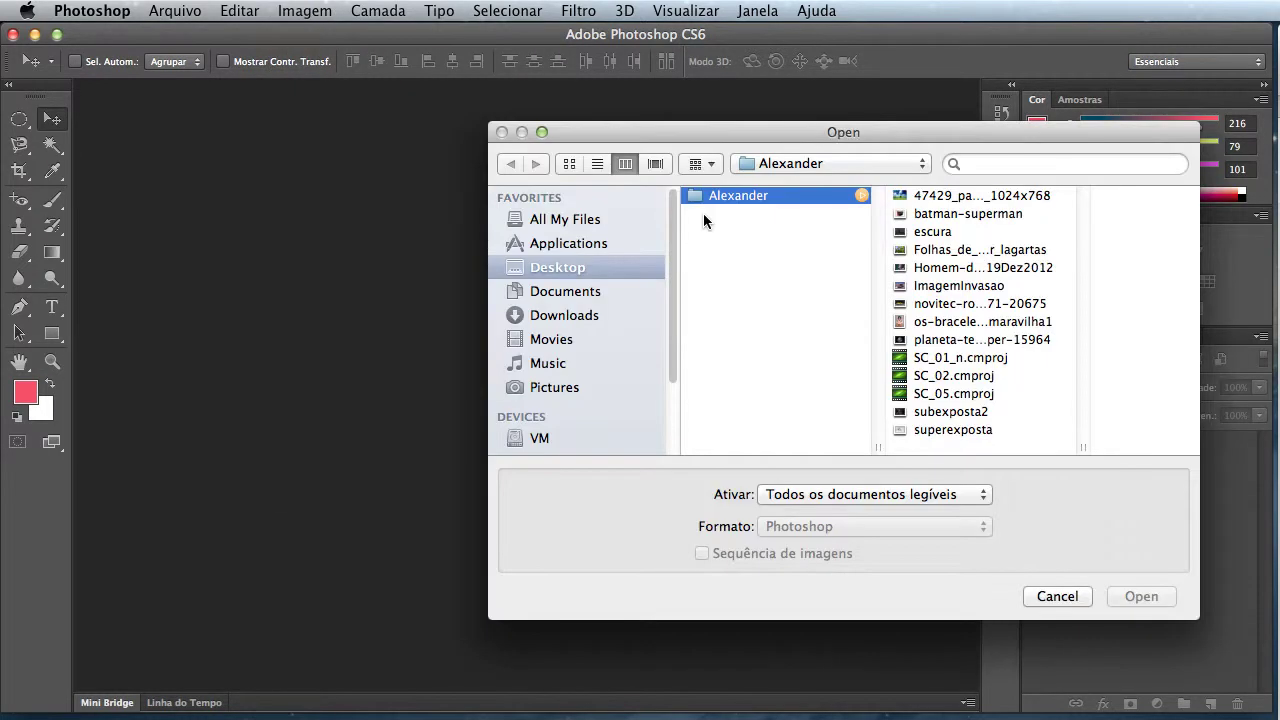
click(945, 305)
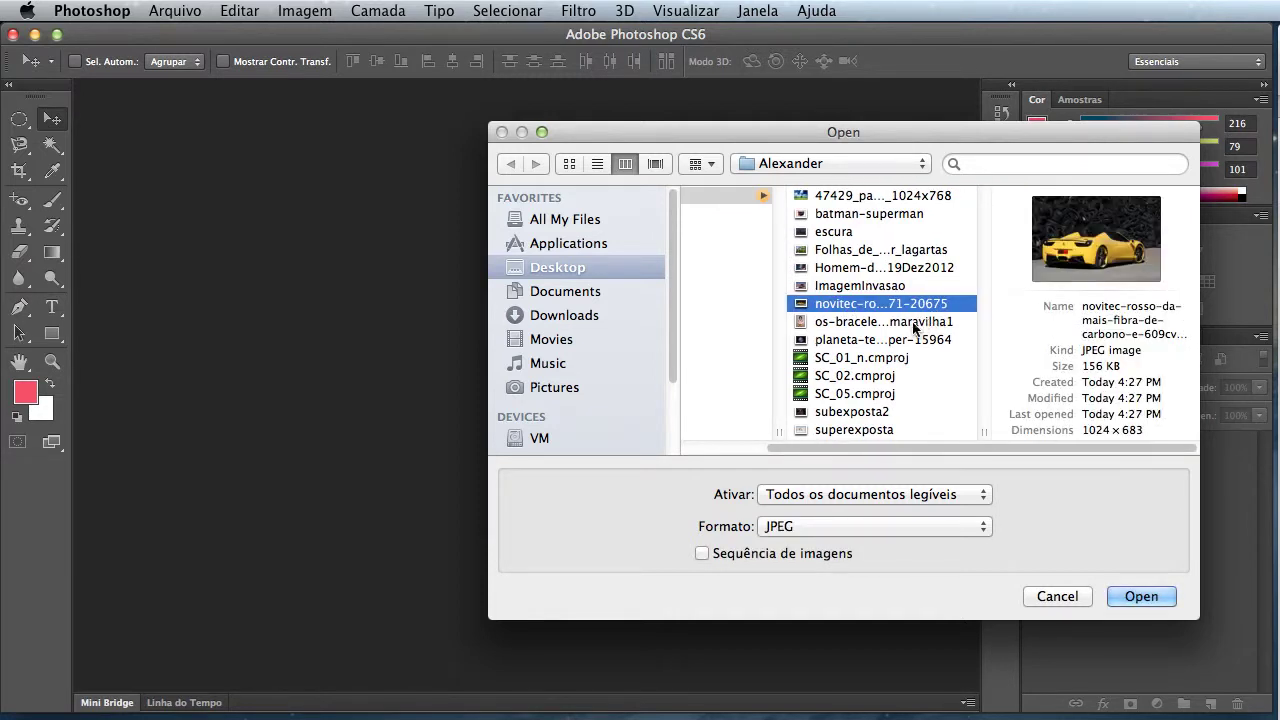
click(868, 234)
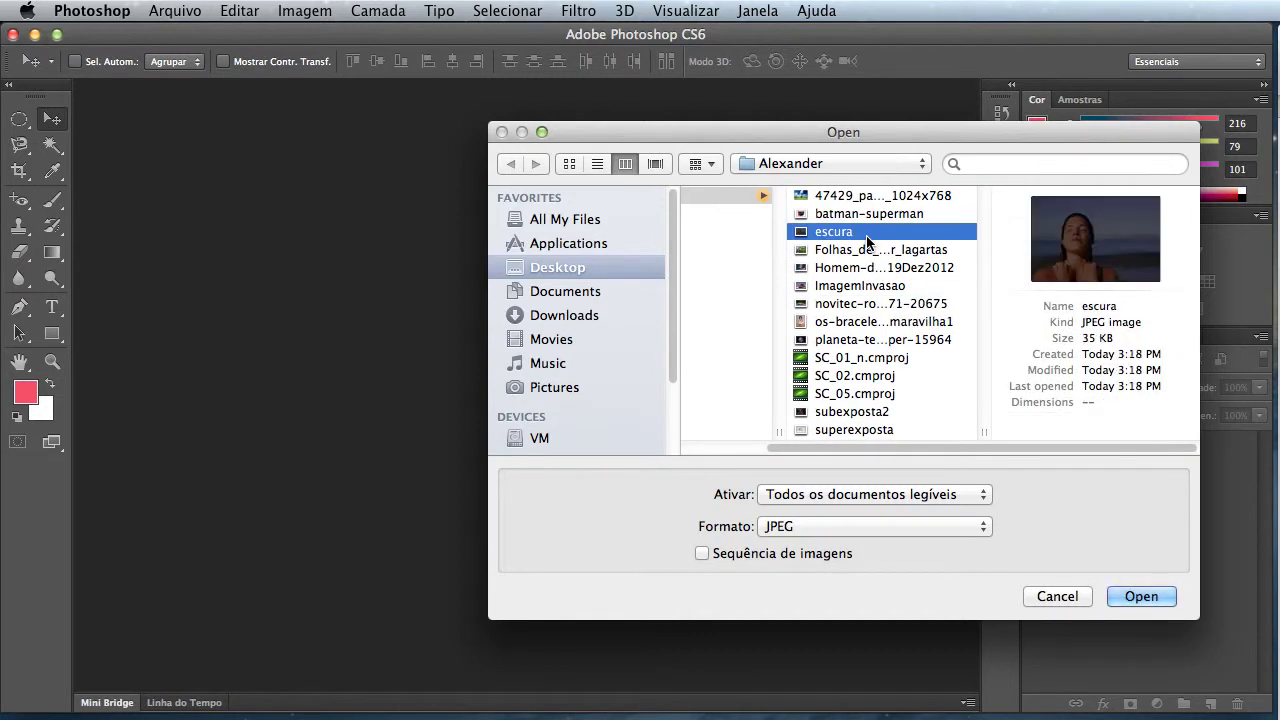
click(1126, 596)
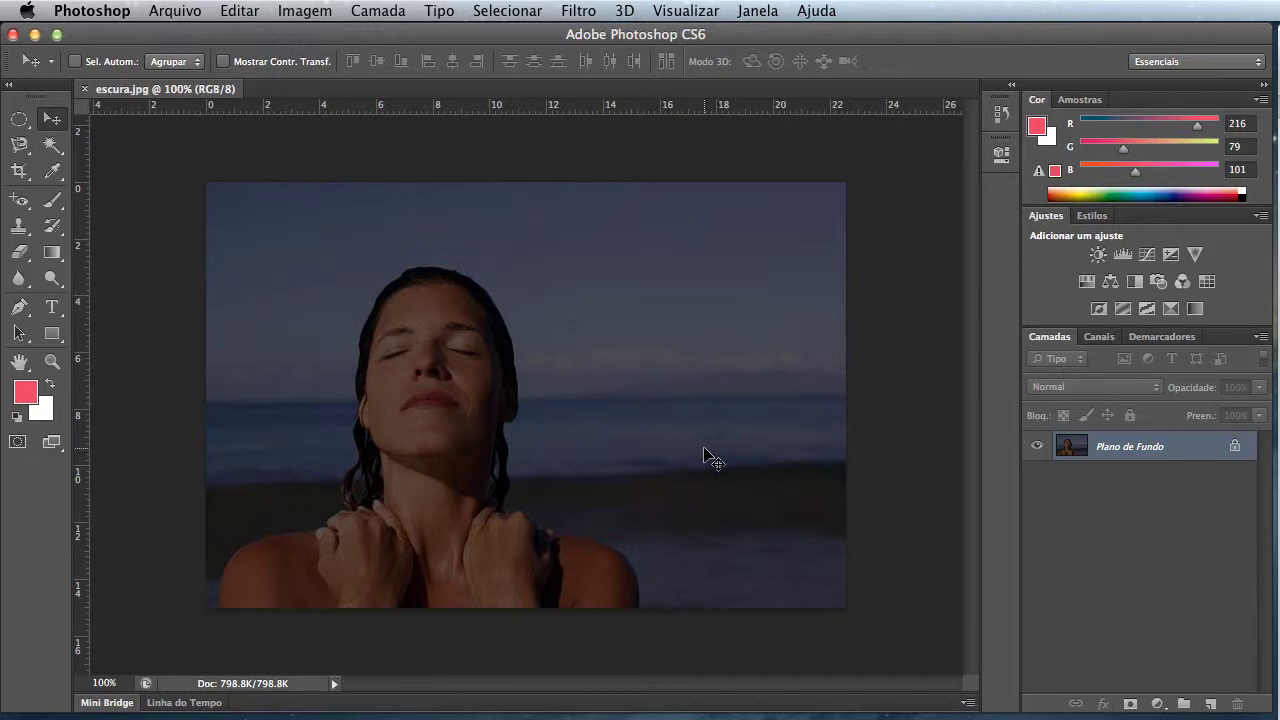
- Brighten escura.jpg with Brilho/Contraste set to brightness 105 and contrast 40
click(318, 14)
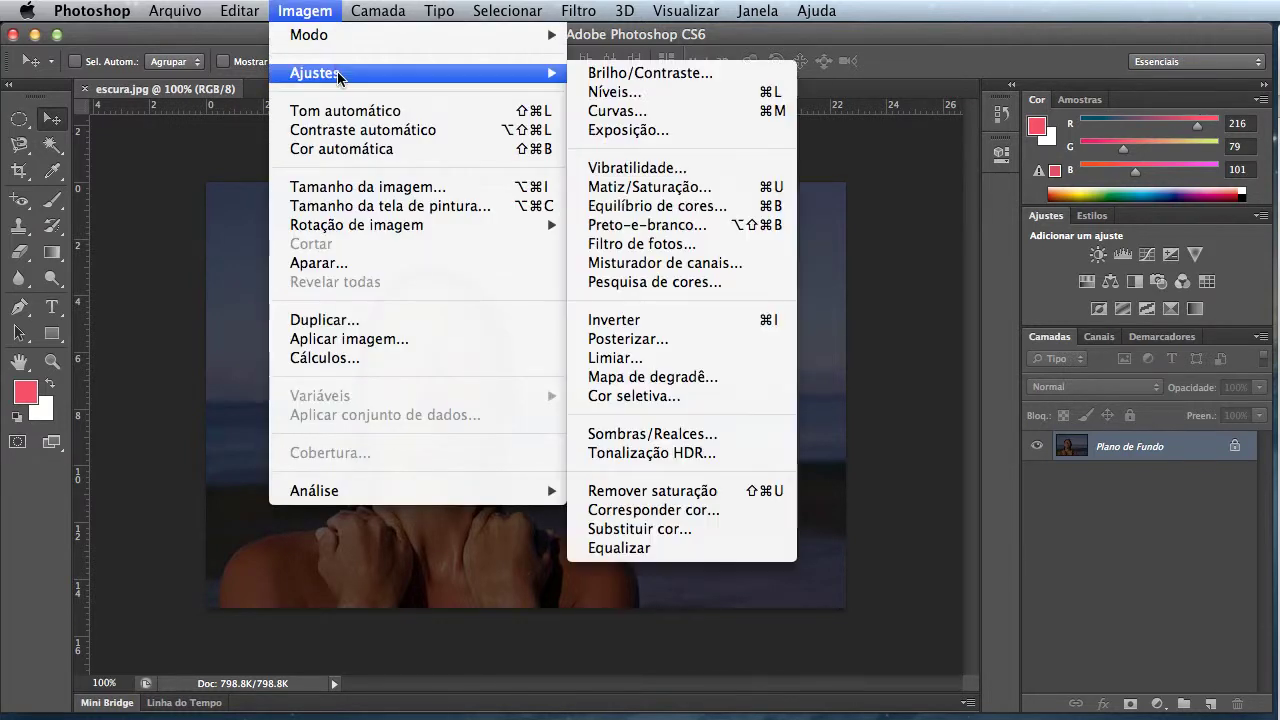
mouse_move(315, 73)
click(676, 78)
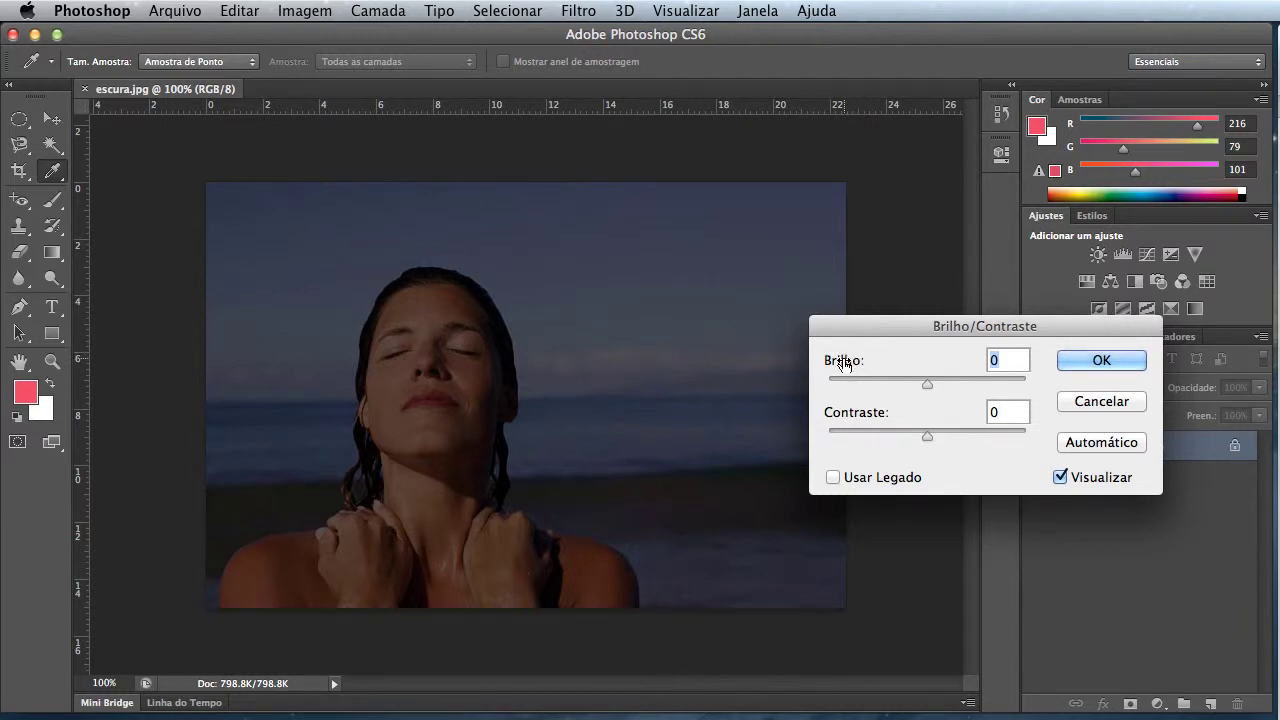
drag(862, 365, 960, 364)
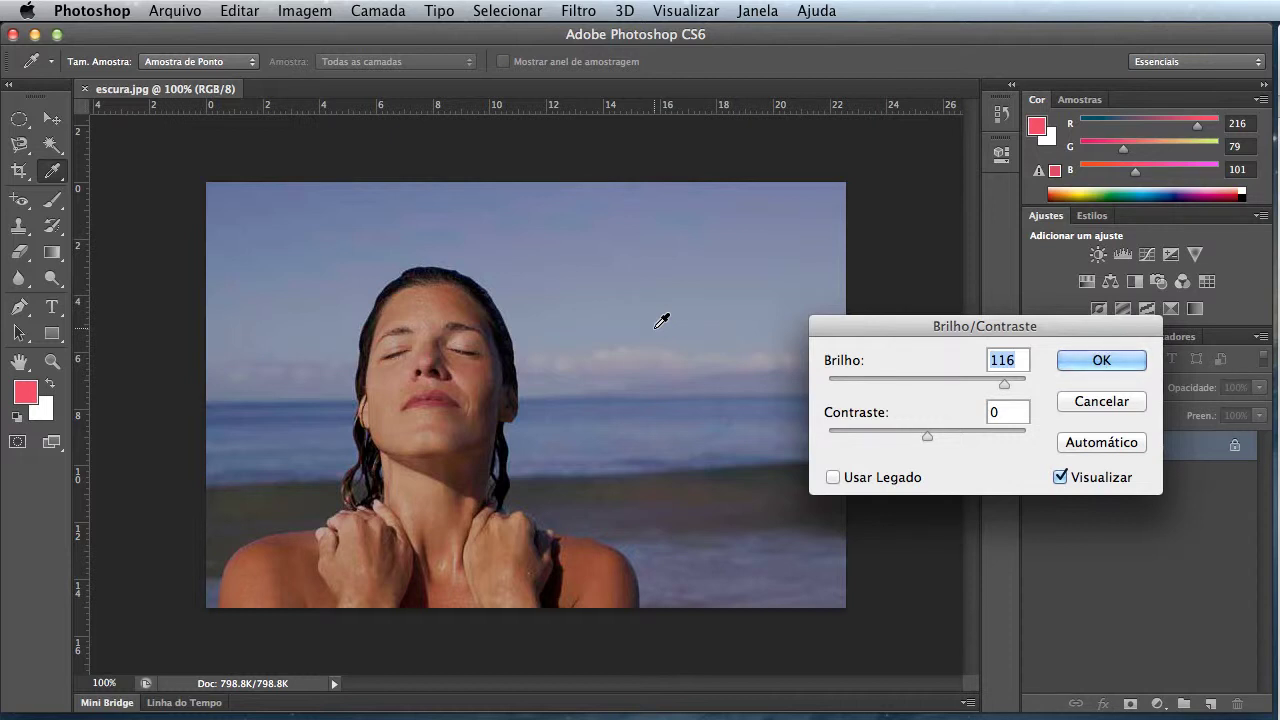
click(833, 372)
drag(927, 434, 966, 435)
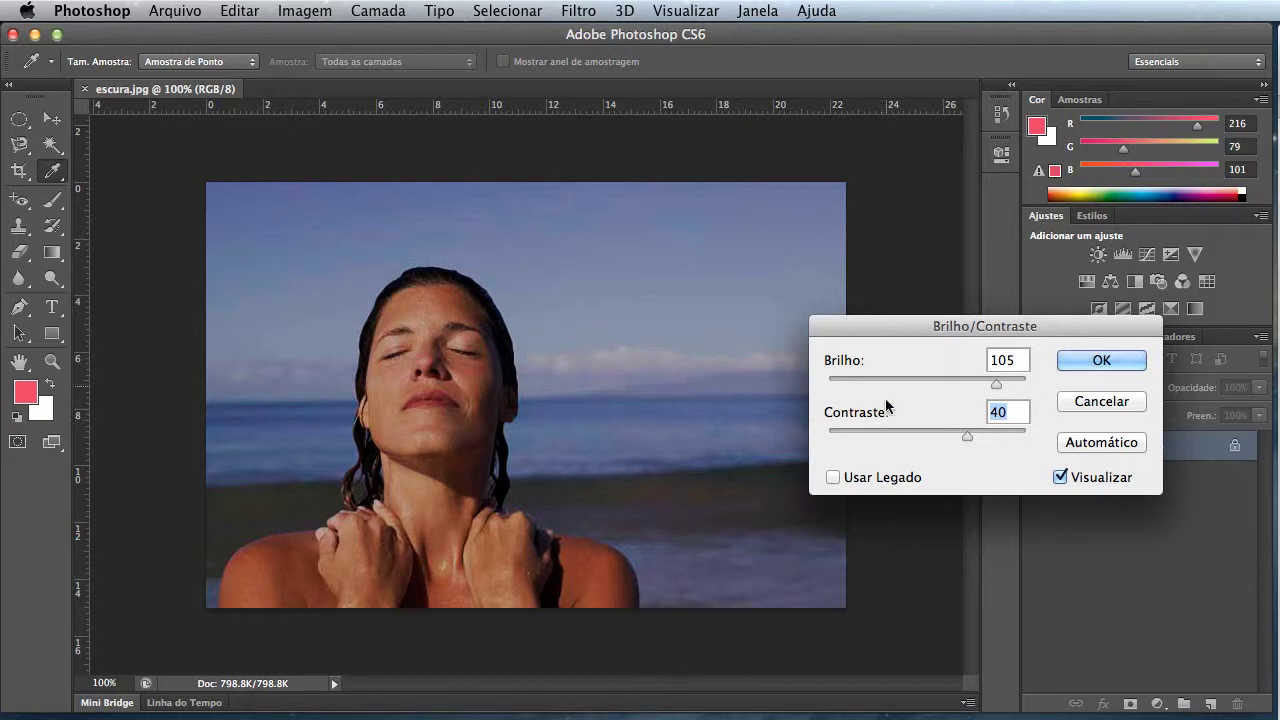
click(1071, 368)
key(v)
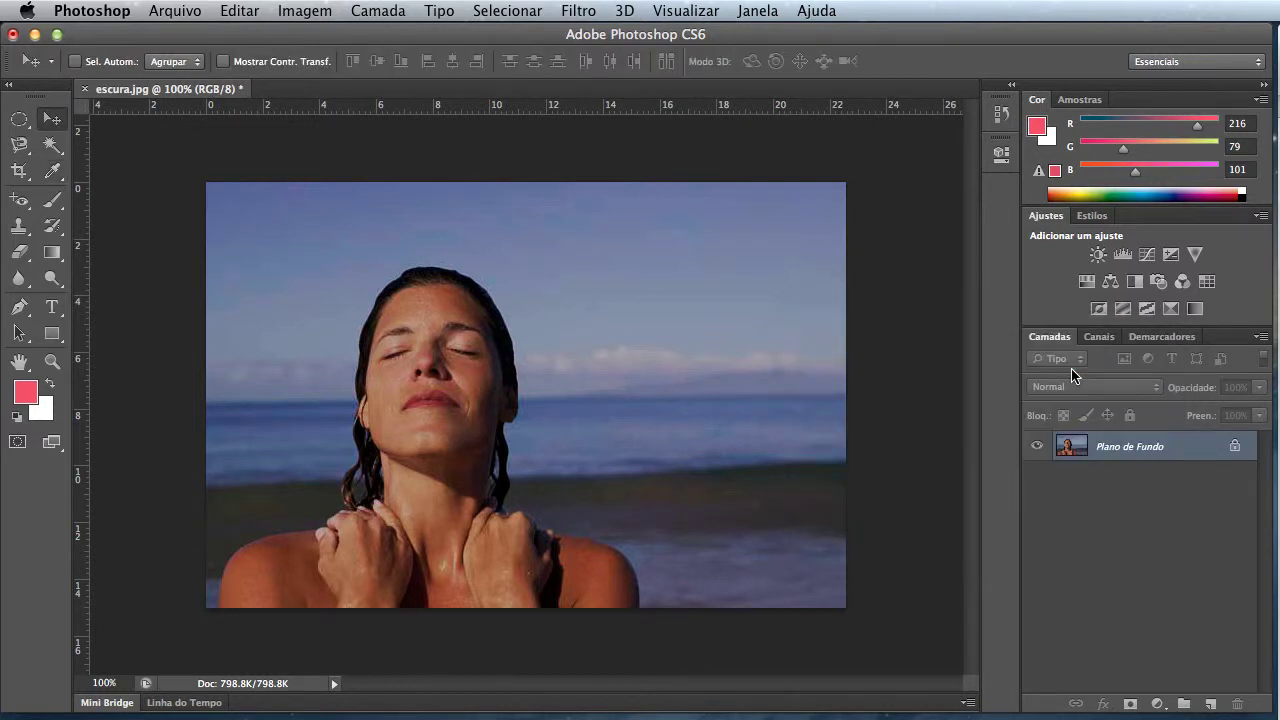
- Undo and redo the adjustment to compare, then bring up the Open dialog
key(ctrl+z)
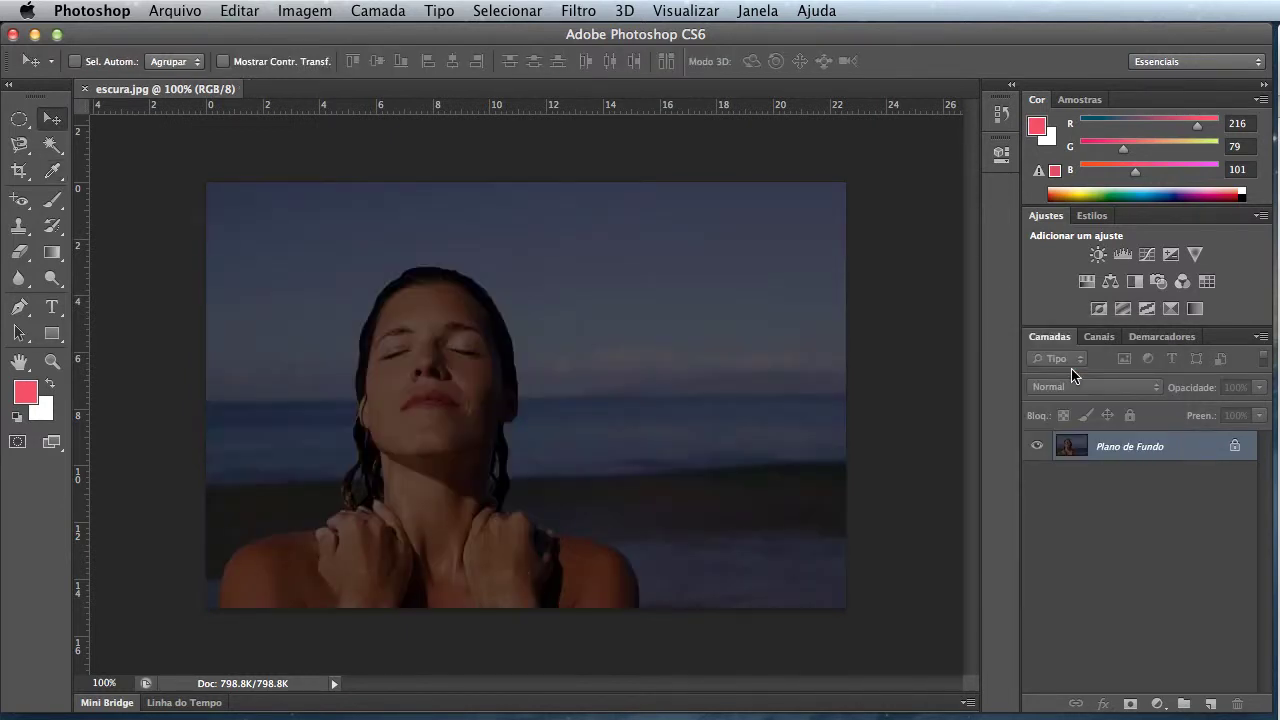
key(ctrl+z)
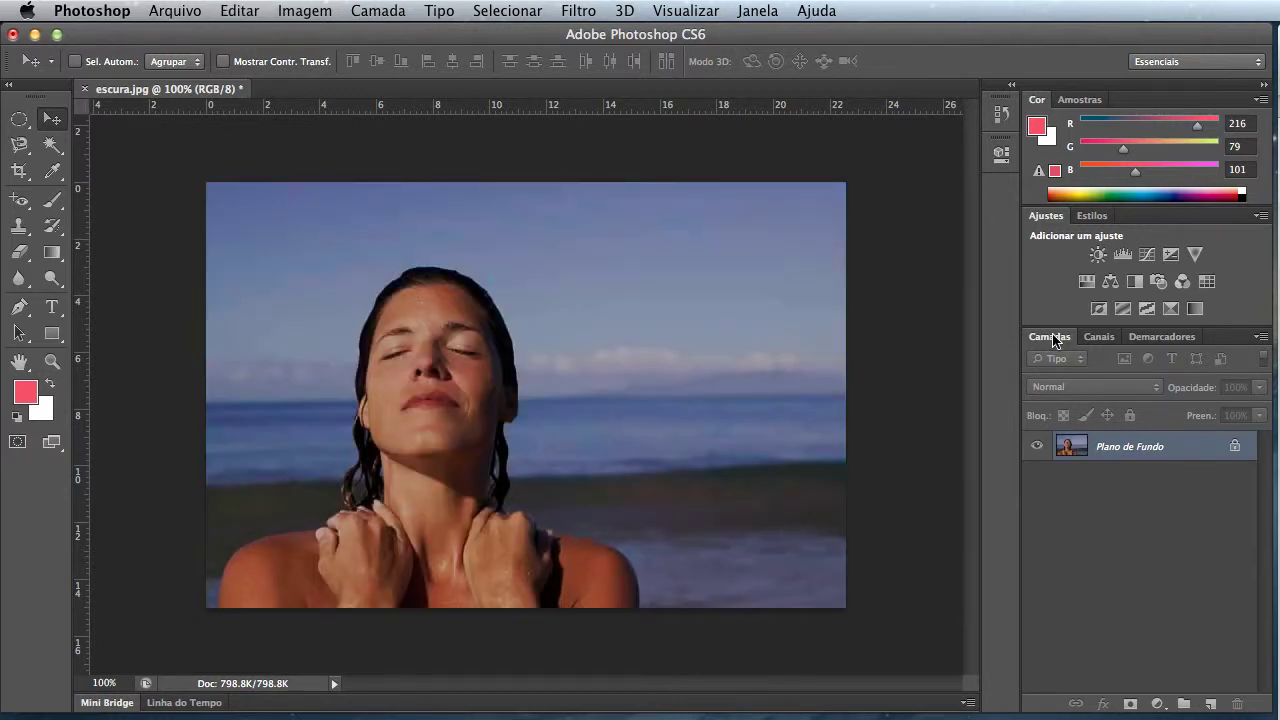
key(ctrl+o)
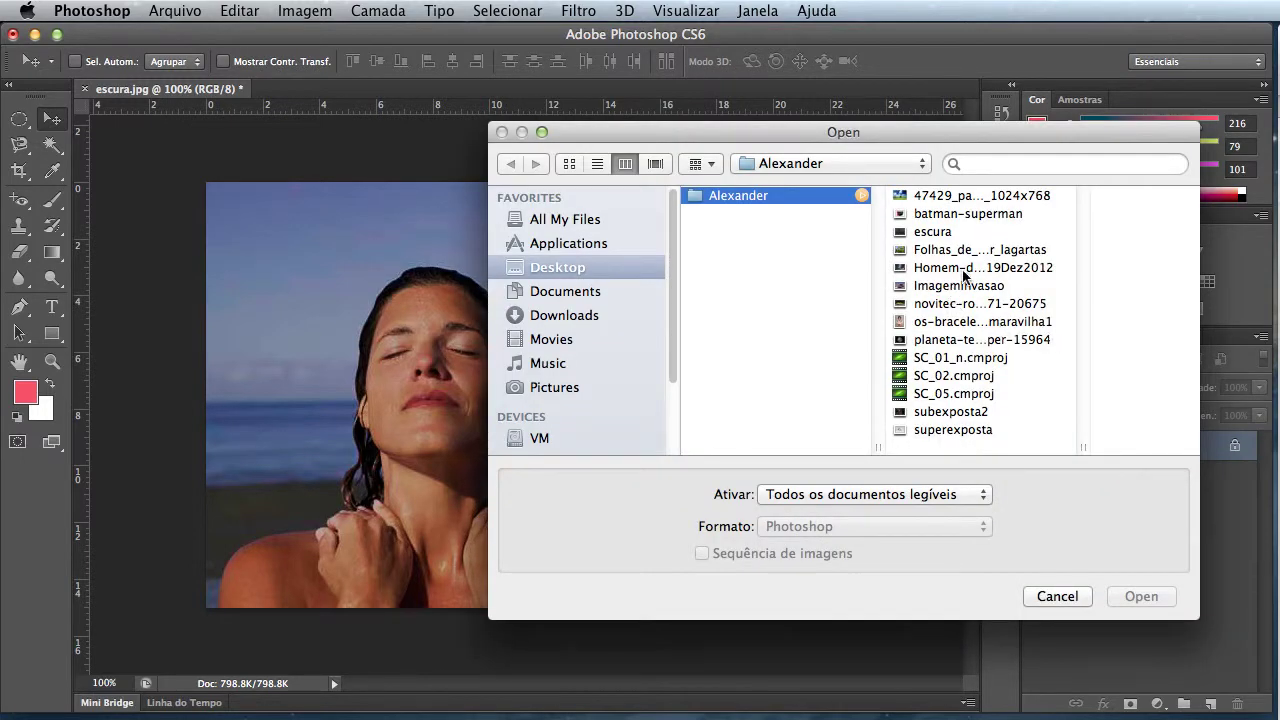
- Open superexposta.jpg, accepting the colour profile mismatch prompt
click(955, 429)
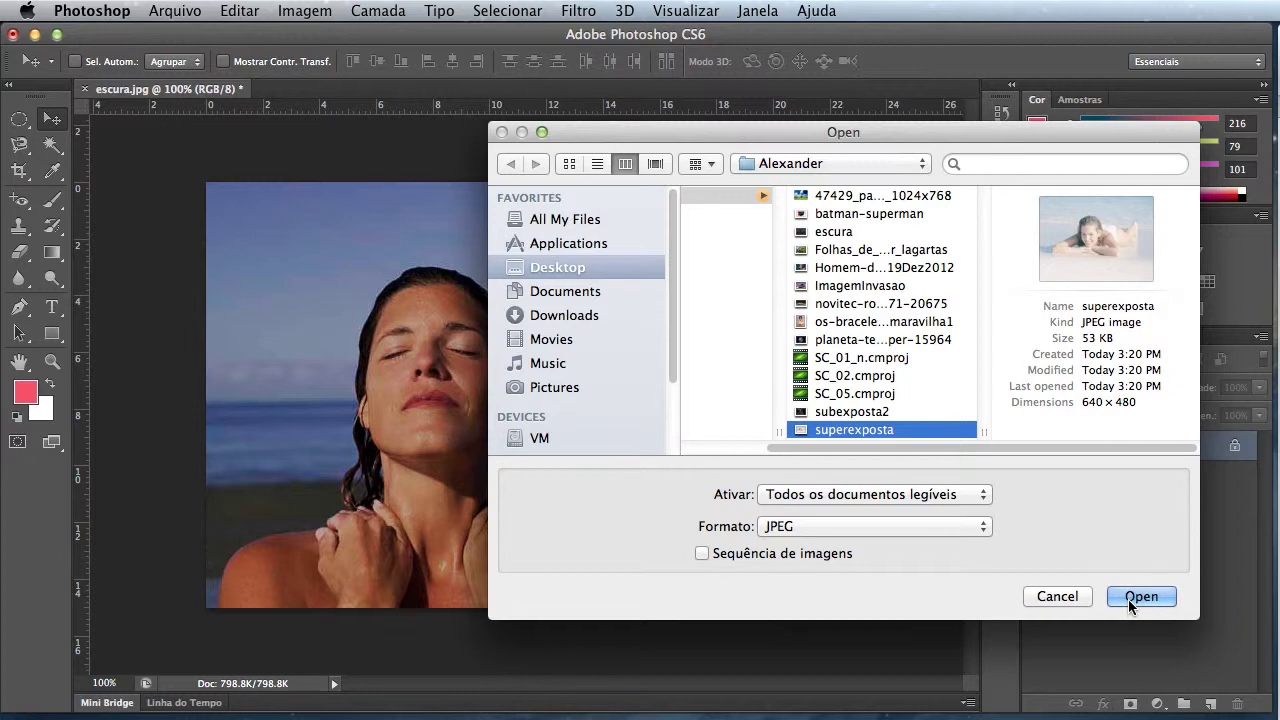
click(1128, 599)
click(1172, 592)
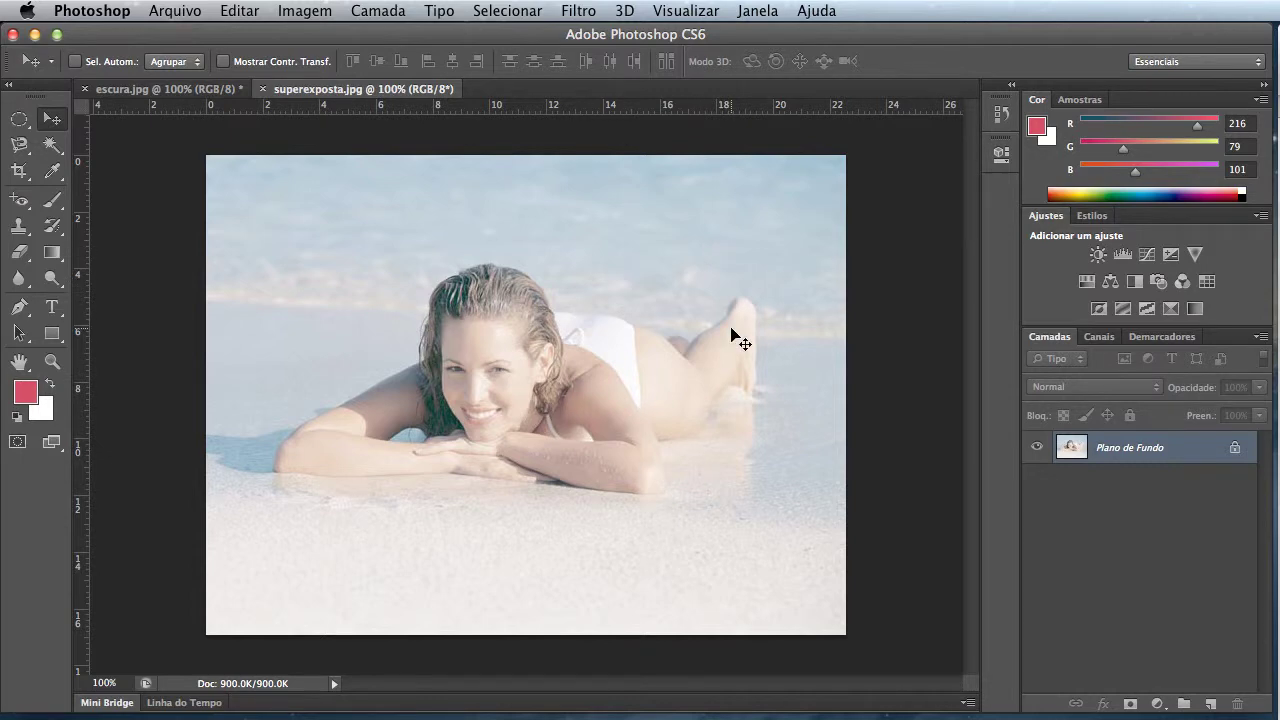
- Preview Brilho/Contraste at brightness -62 and contrast 12, then cancel it
click(324, 11)
mouse_move(315, 73)
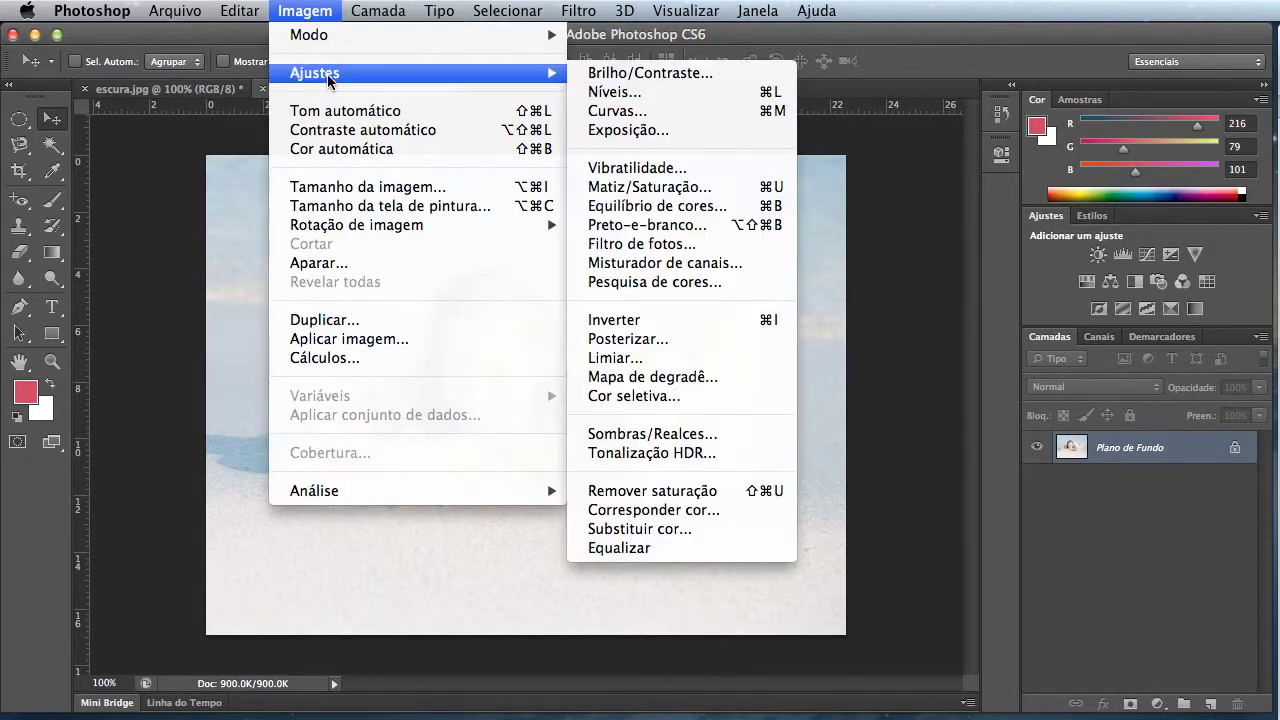
click(673, 83)
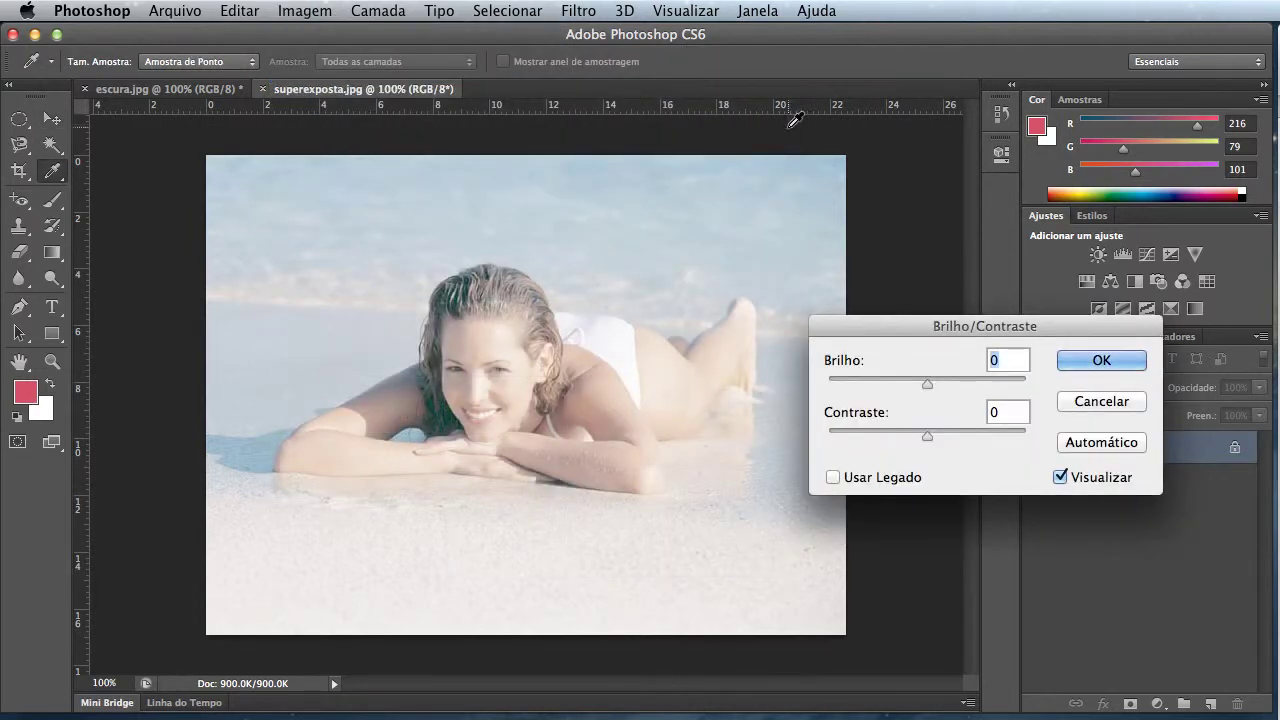
drag(875, 367, 811, 366)
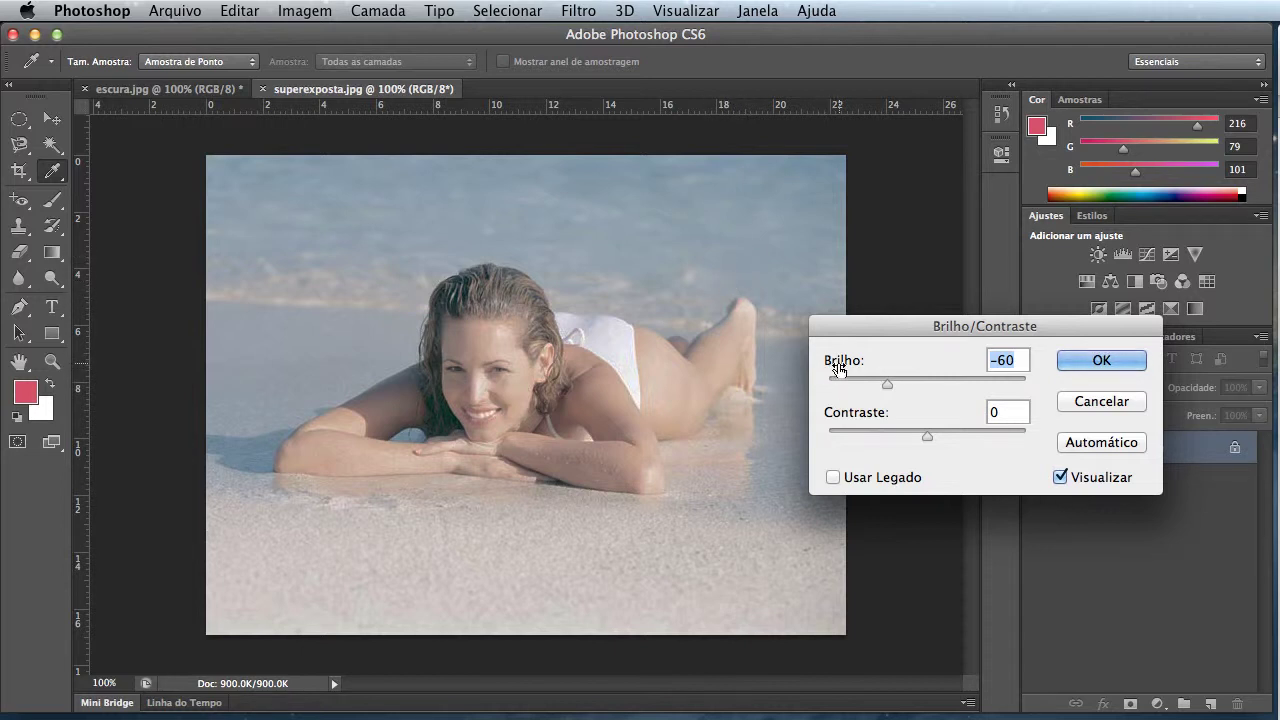
drag(834, 360, 828, 362)
drag(880, 417, 885, 421)
click(1098, 401)
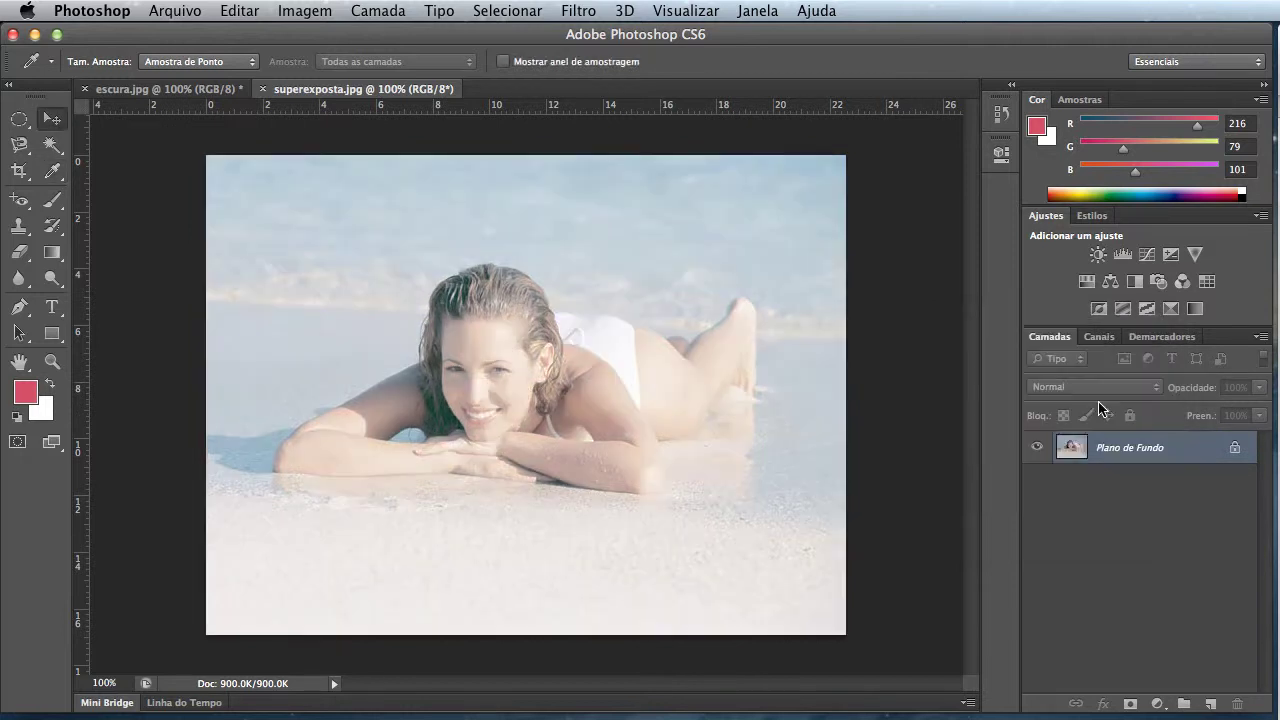
key(v)
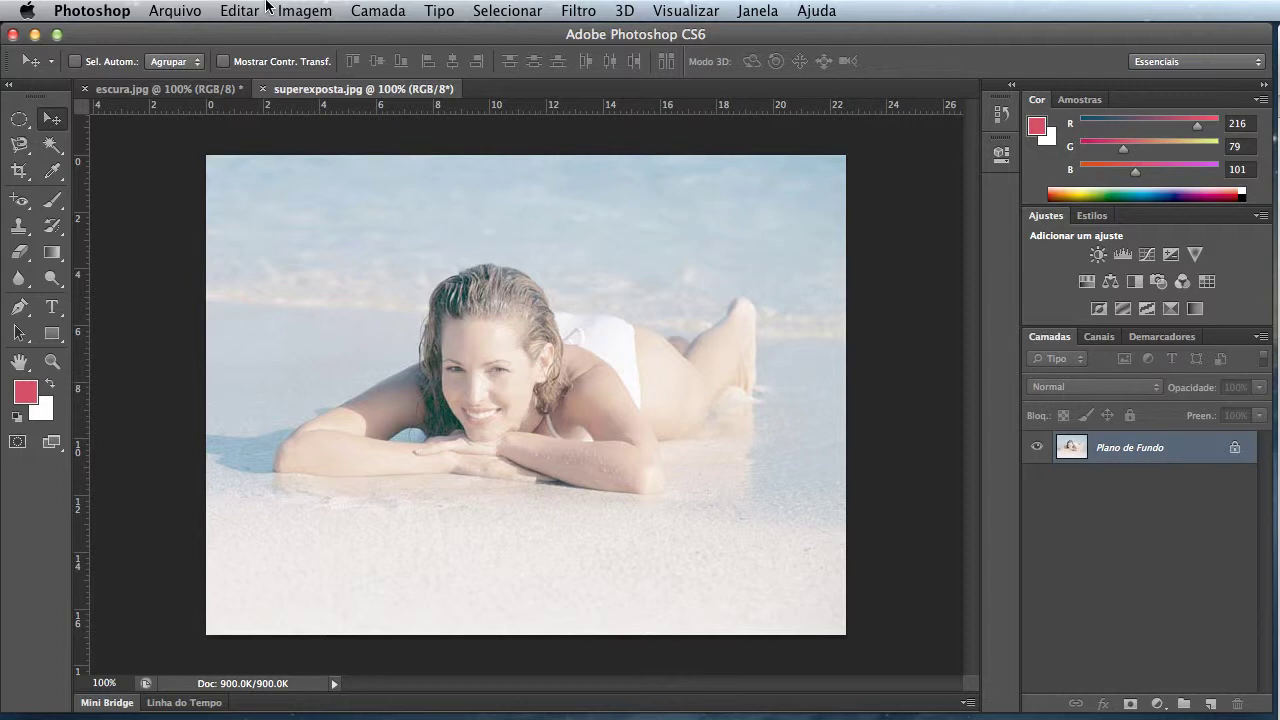
- Apply Níveis with input levels 87, 1.15 and 255, then undo to compare
click(292, 12)
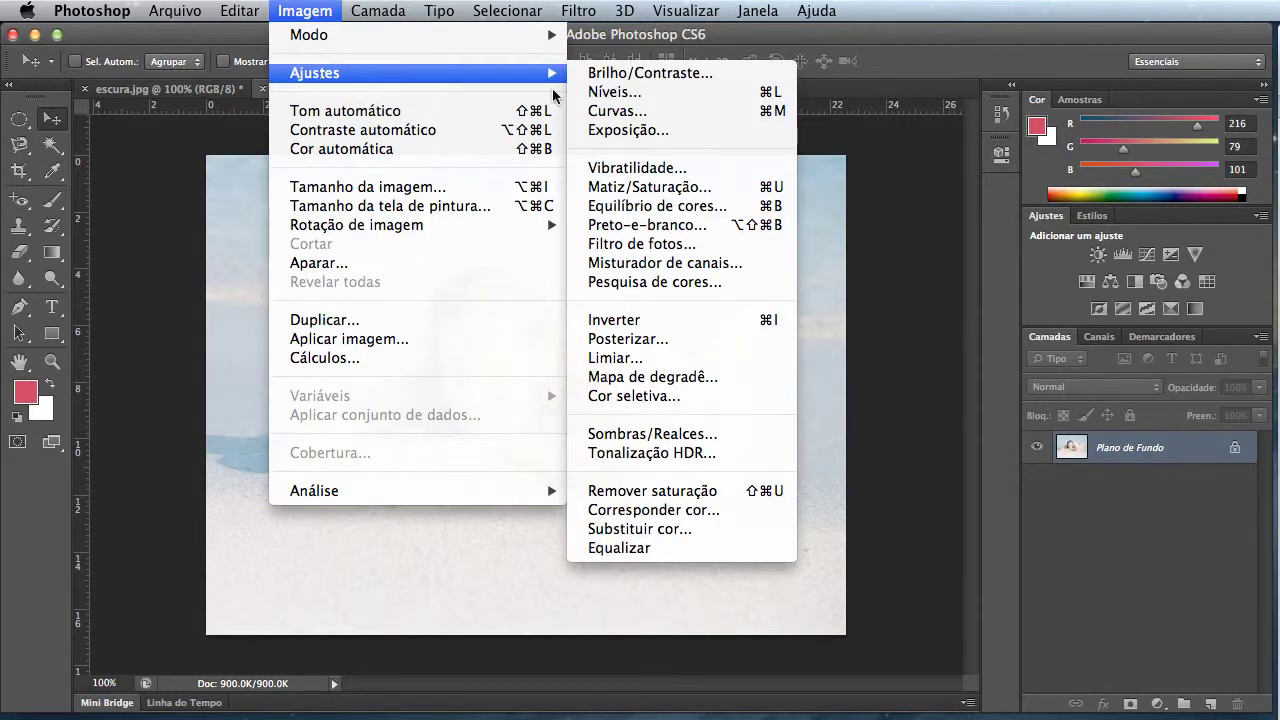
mouse_move(315, 73)
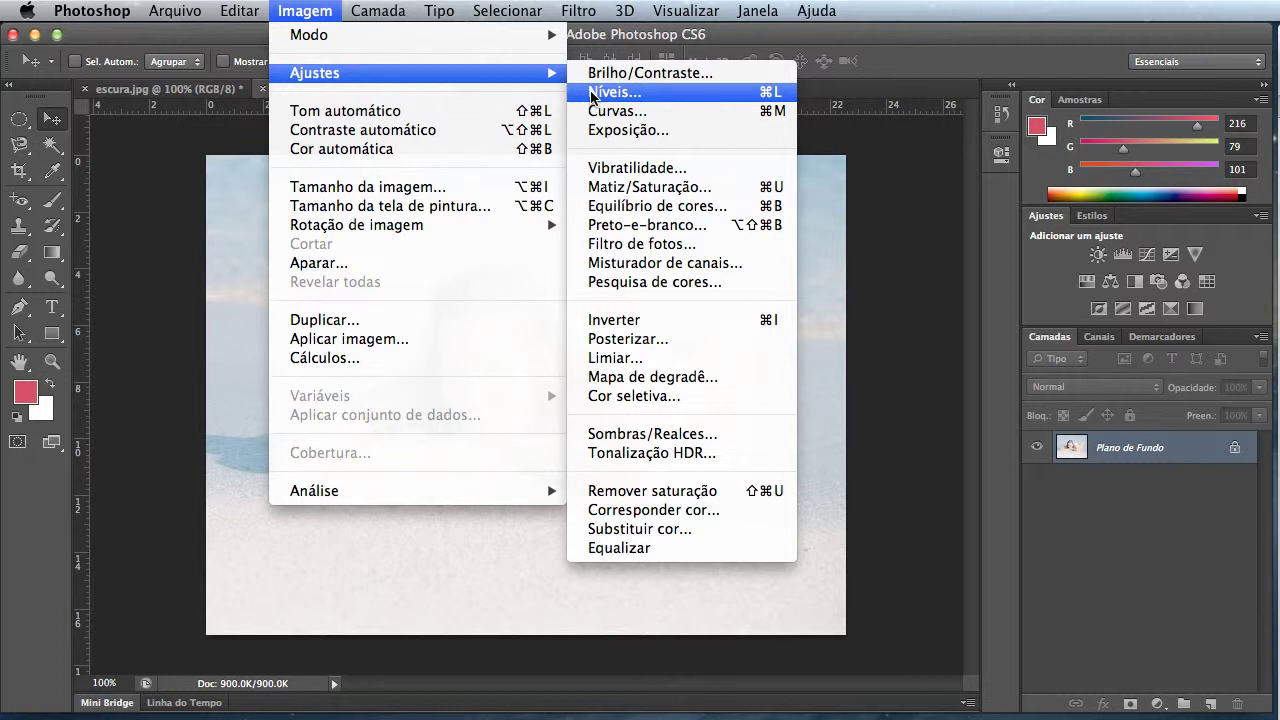
click(751, 95)
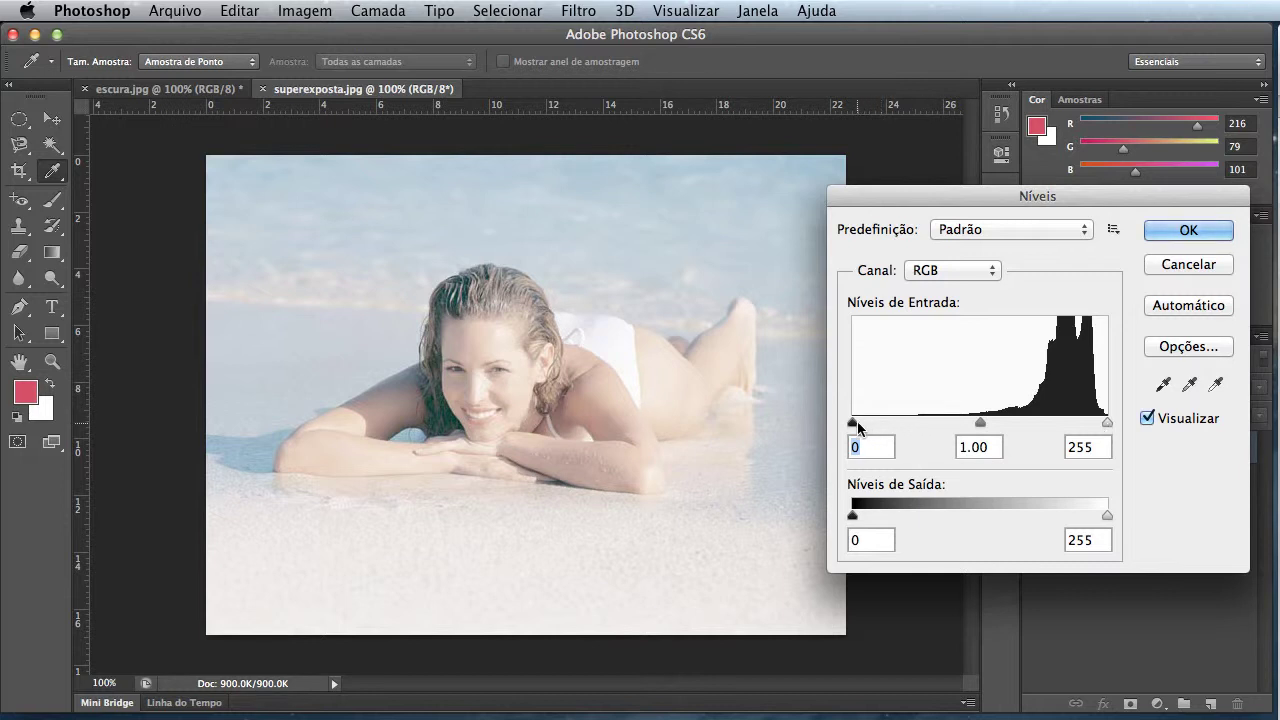
drag(854, 423, 939, 424)
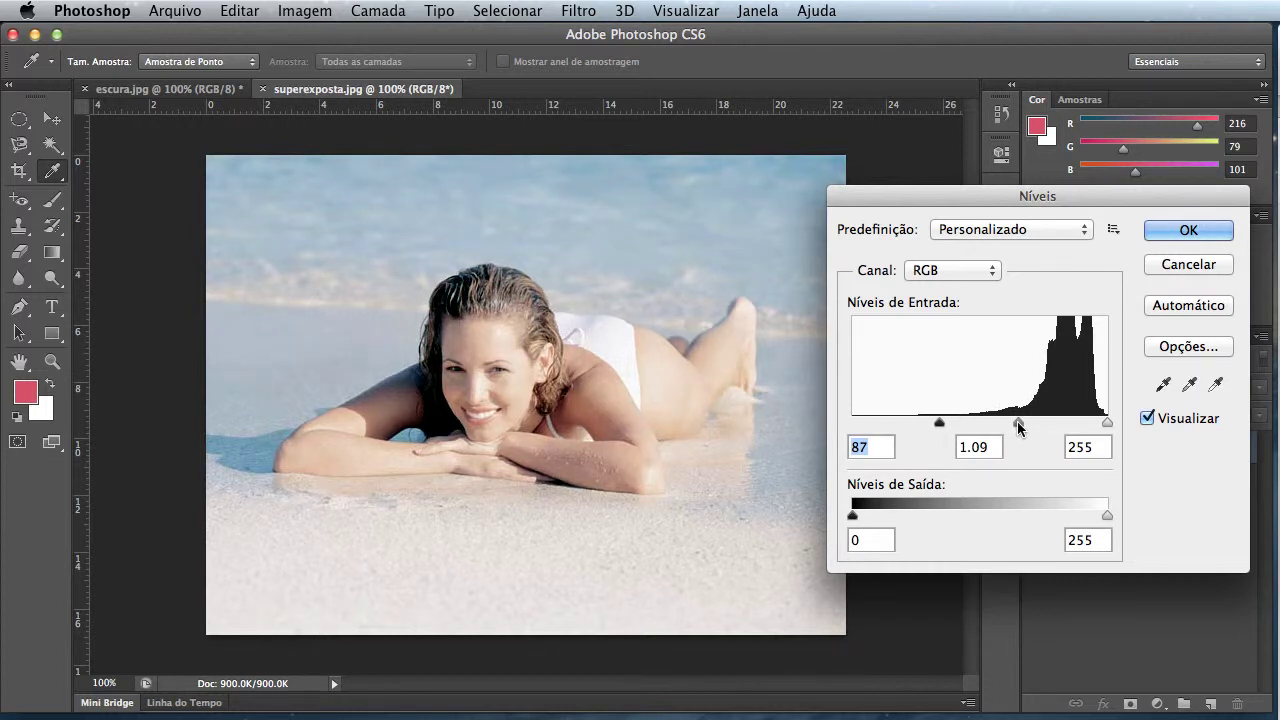
drag(1017, 421, 1015, 421)
drag(1015, 421, 1013, 421)
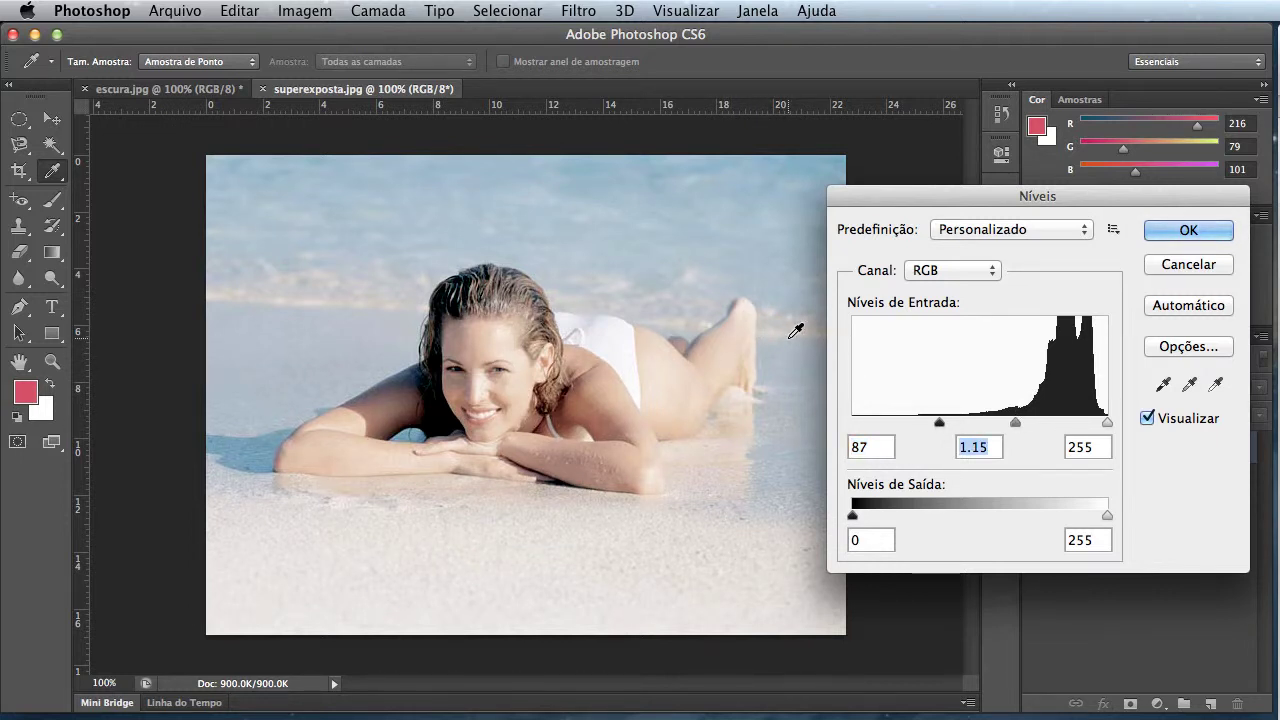
click(1188, 231)
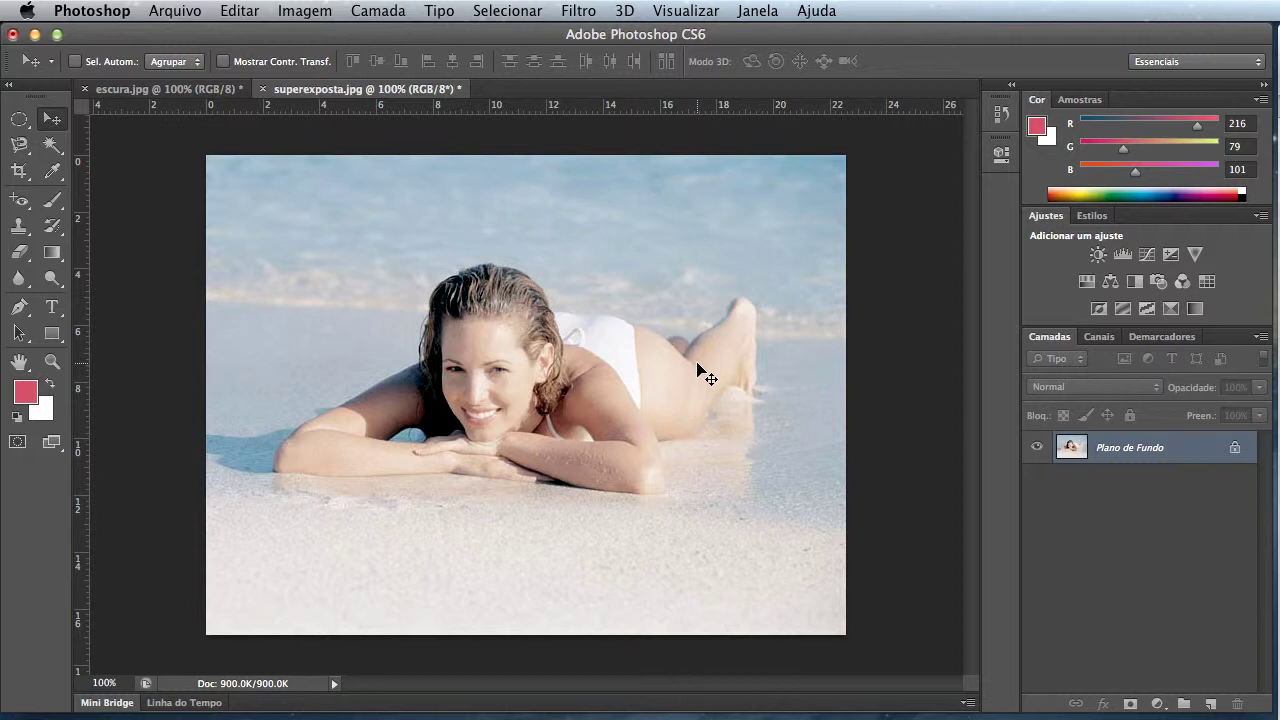
key(ctrl+z)
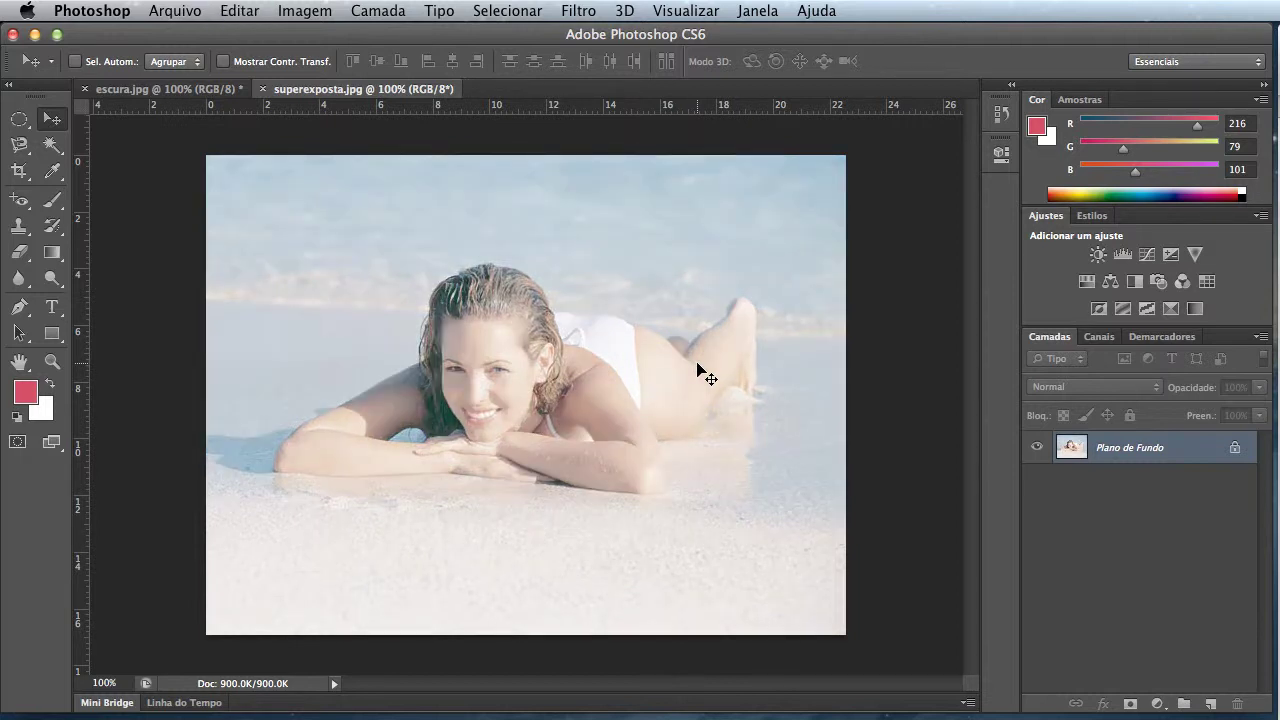
- Reapply the Levels change and set Hue/Saturation hue to -2 after trying -21
key(ctrl+z)
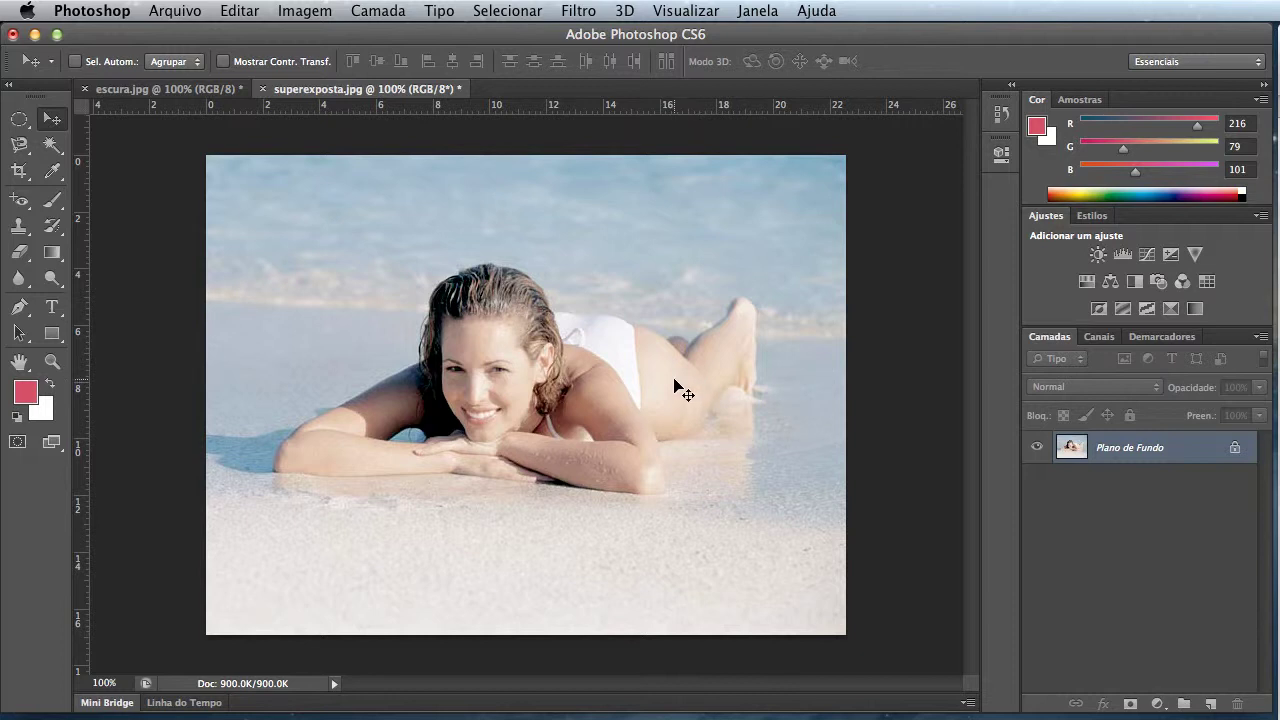
click(305, 11)
mouse_move(315, 73)
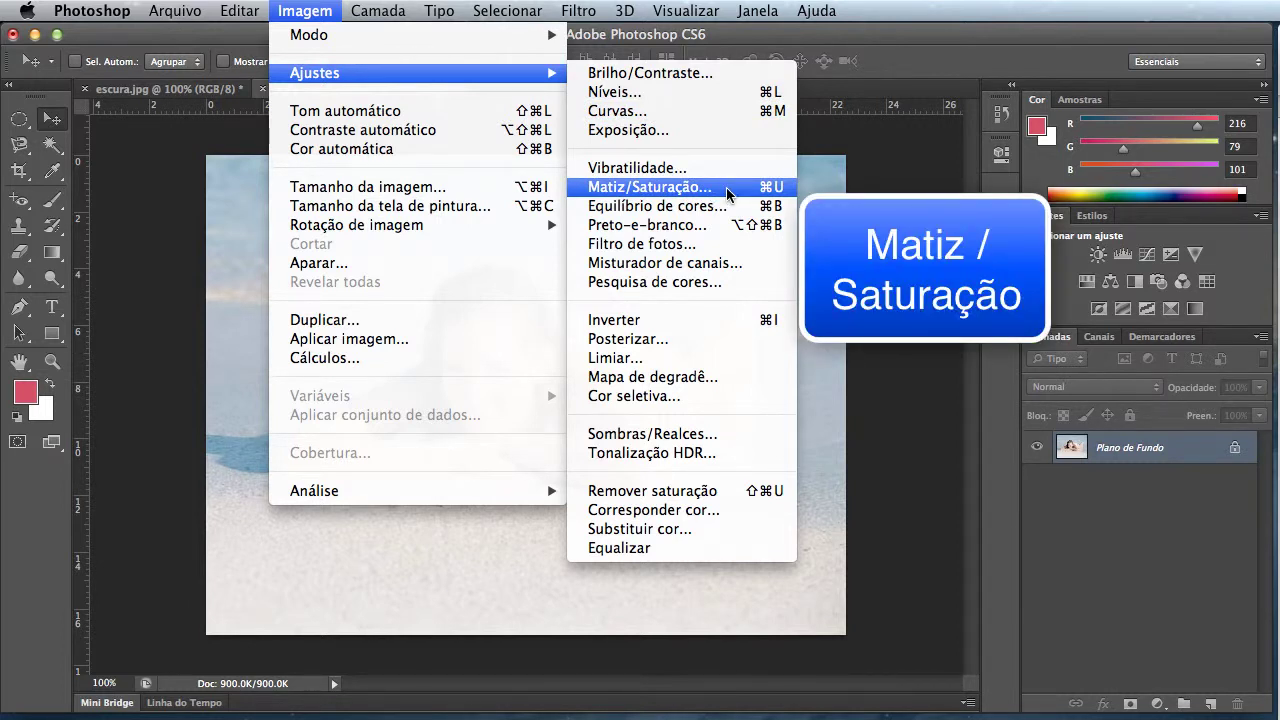
click(728, 192)
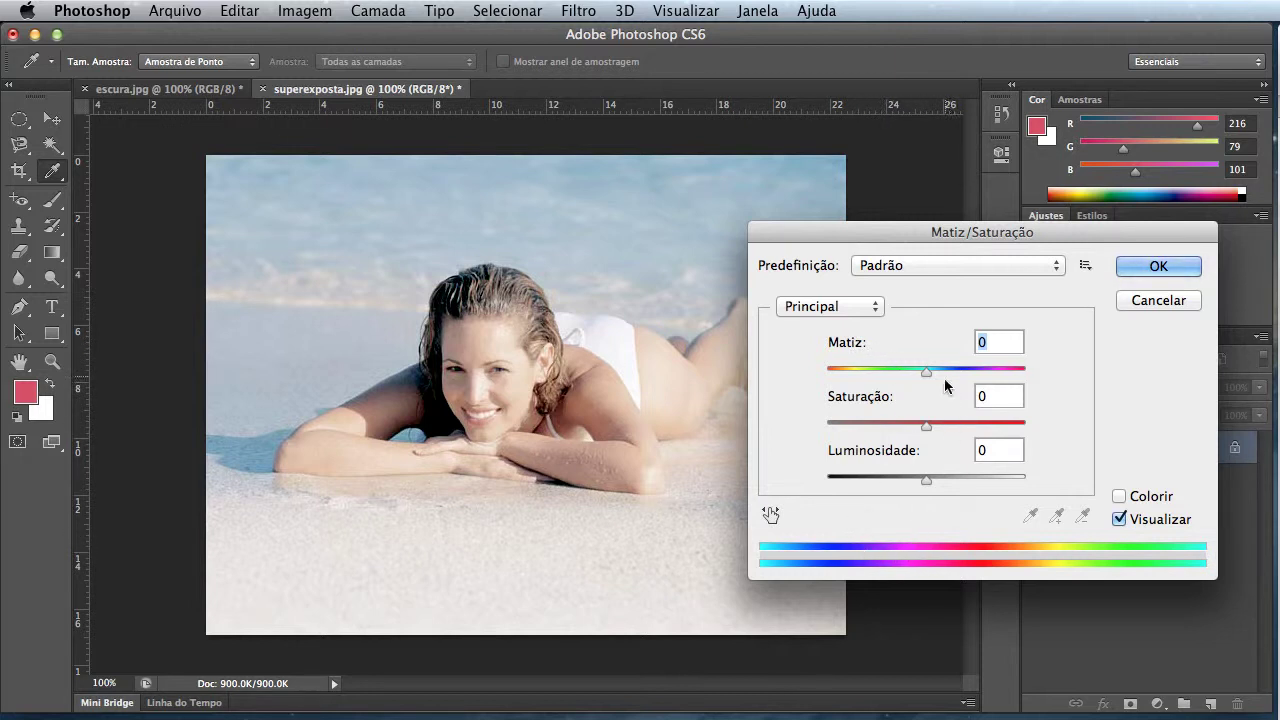
drag(926, 371, 848, 377)
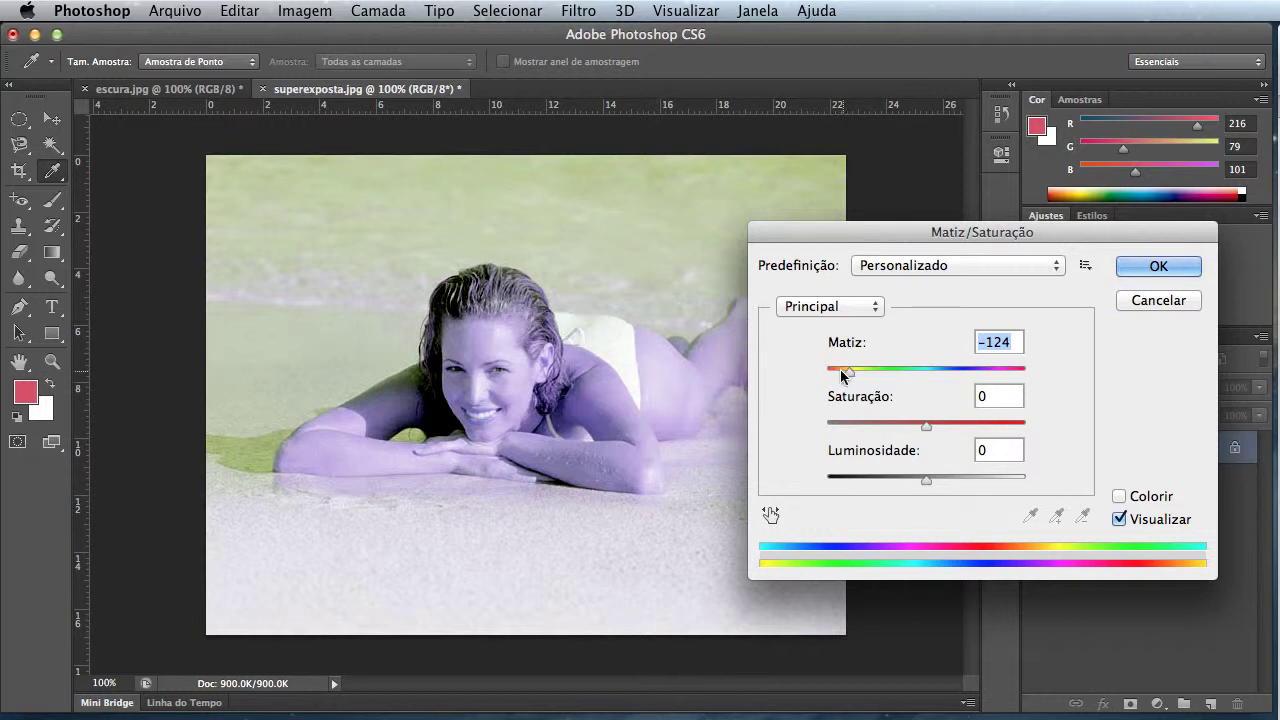
mouse_move(844, 372)
mouse_down()
mouse_move(952, 386)
mouse_move(923, 385)
mouse_up()
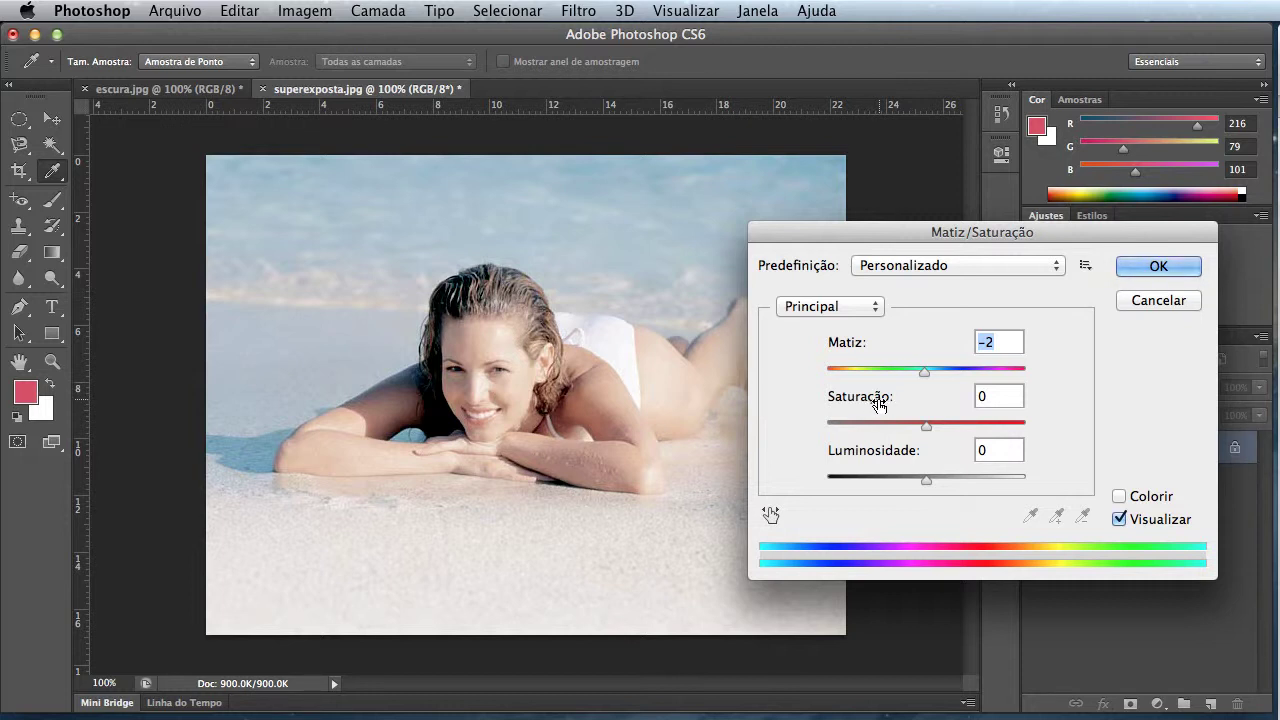
- Drain saturation to -100, then raise it to +81 for vivid colours
drag(879, 403, 793, 415)
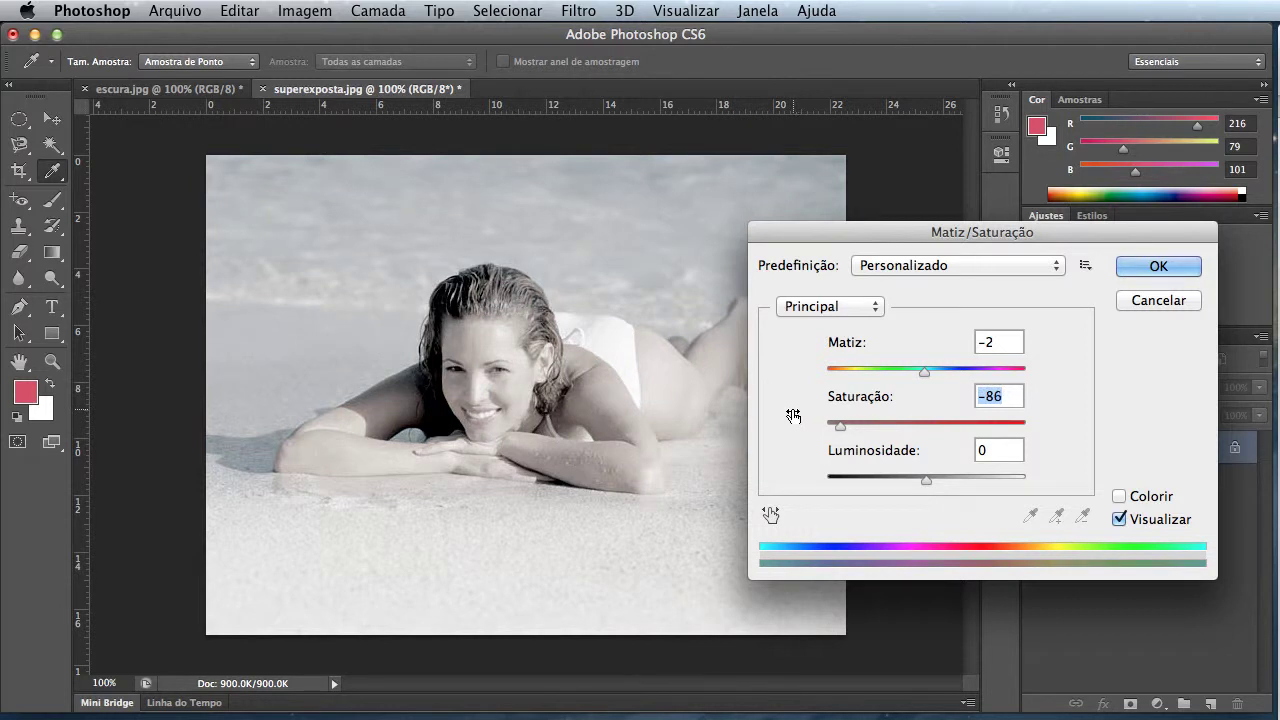
key(shift+Tab)
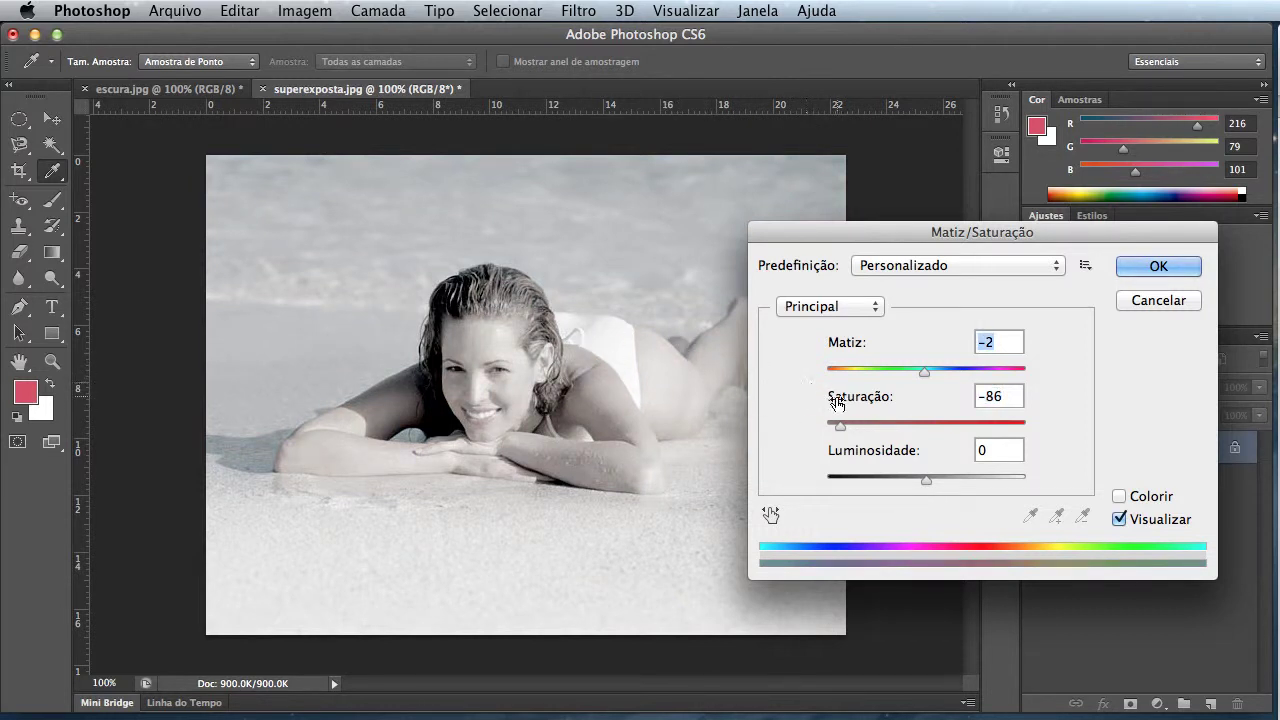
drag(838, 403, 804, 402)
key(shift+Tab)
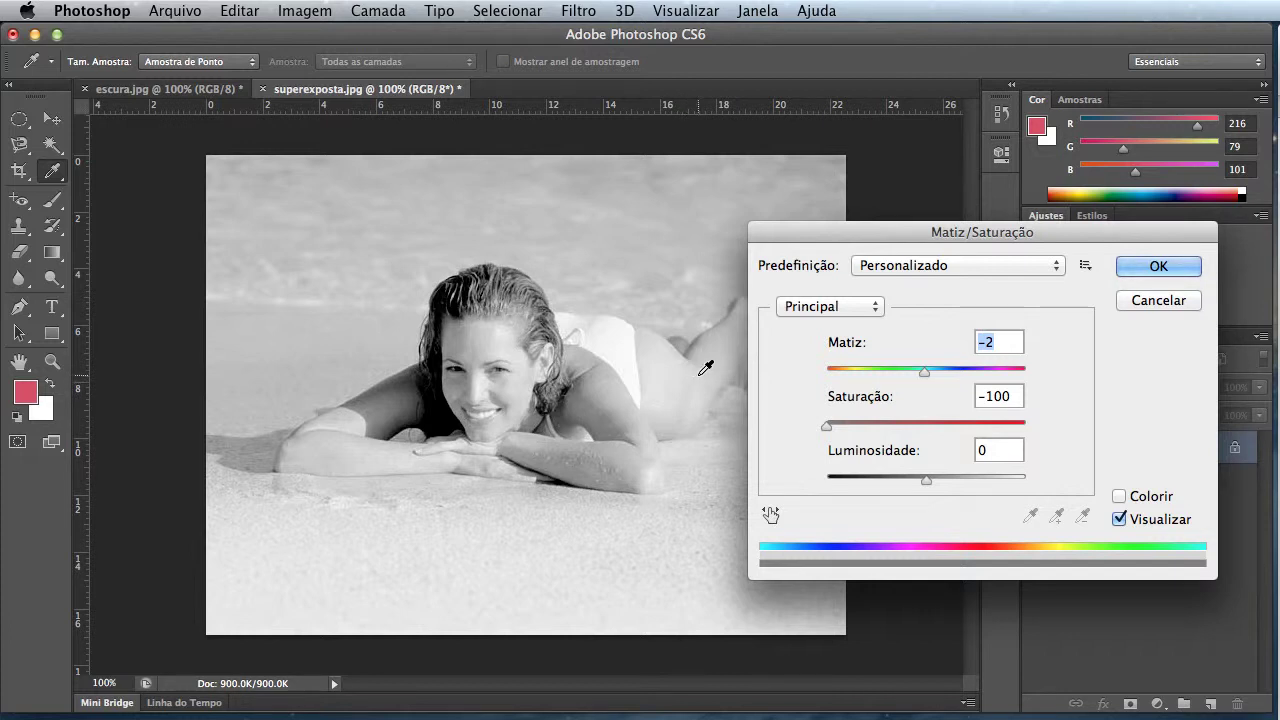
drag(831, 403, 1020, 411)
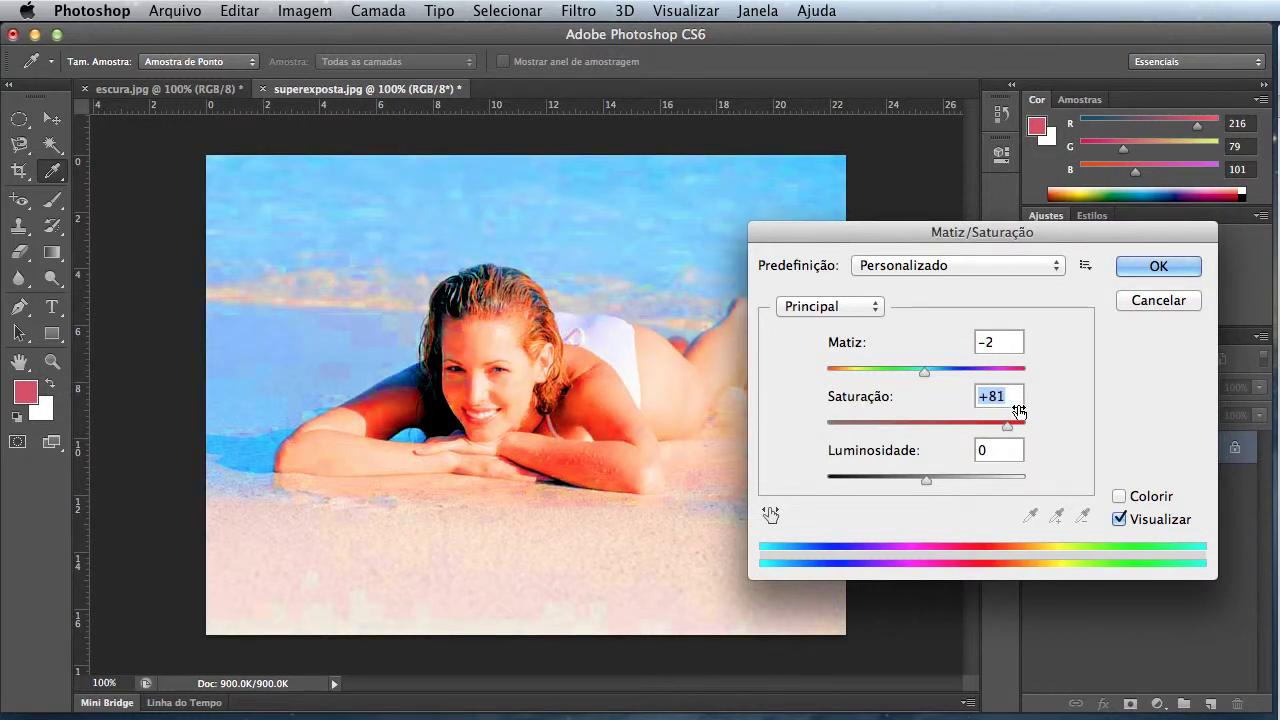
key(shift+Tab)
- Set saturation to -3 and lightness to -12 after testing the lightness slider
drag(1004, 427, 923, 431)
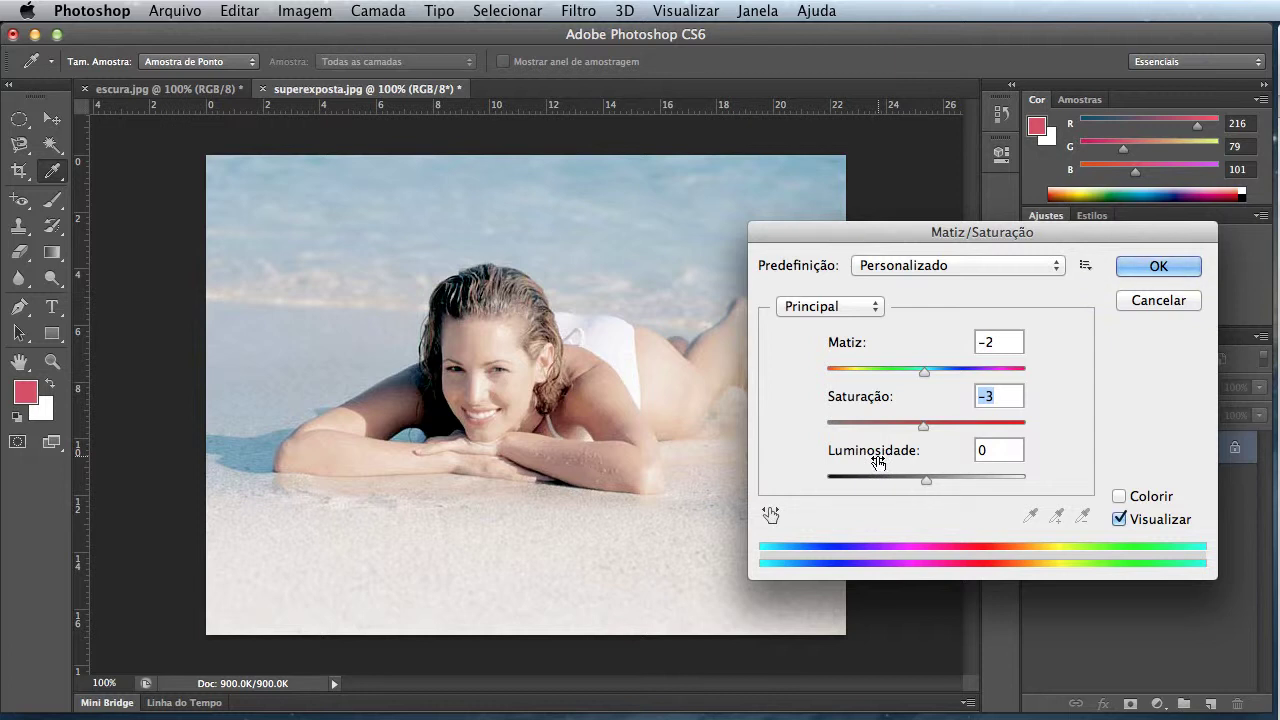
mouse_move(878, 462)
mouse_down()
mouse_move(987, 471)
mouse_move(781, 466)
mouse_up()
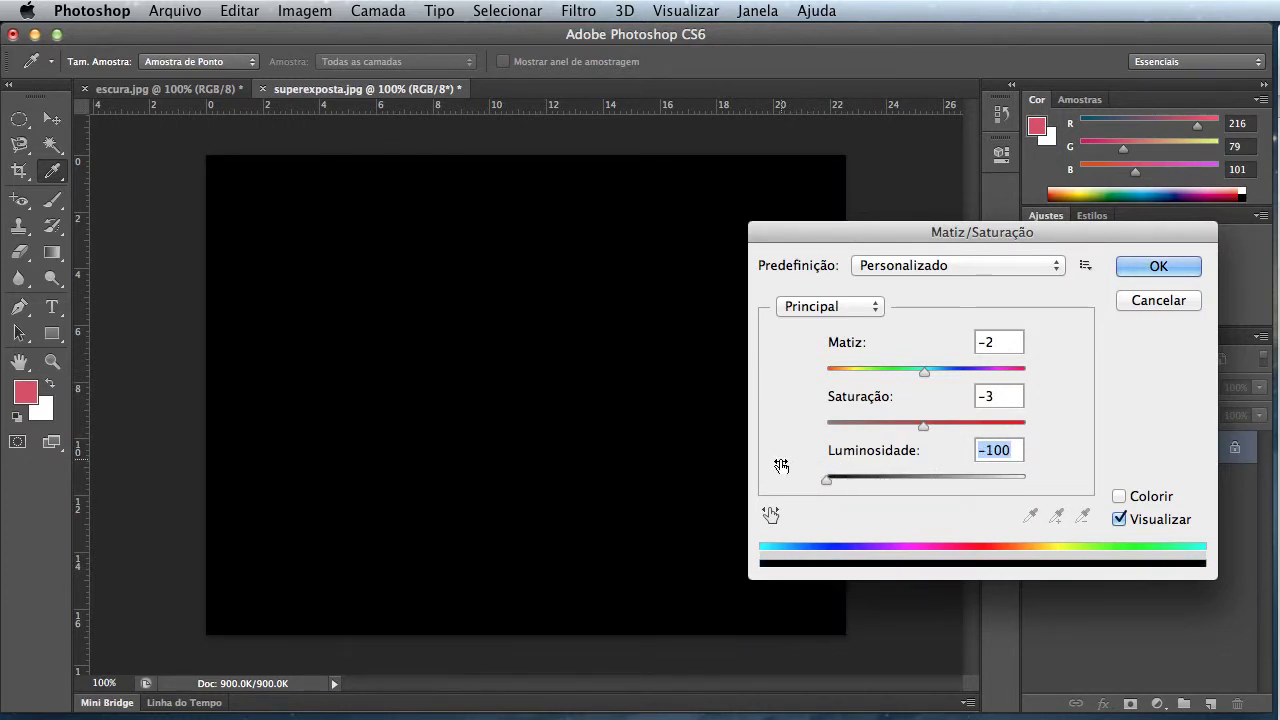
key(shift+Tab)
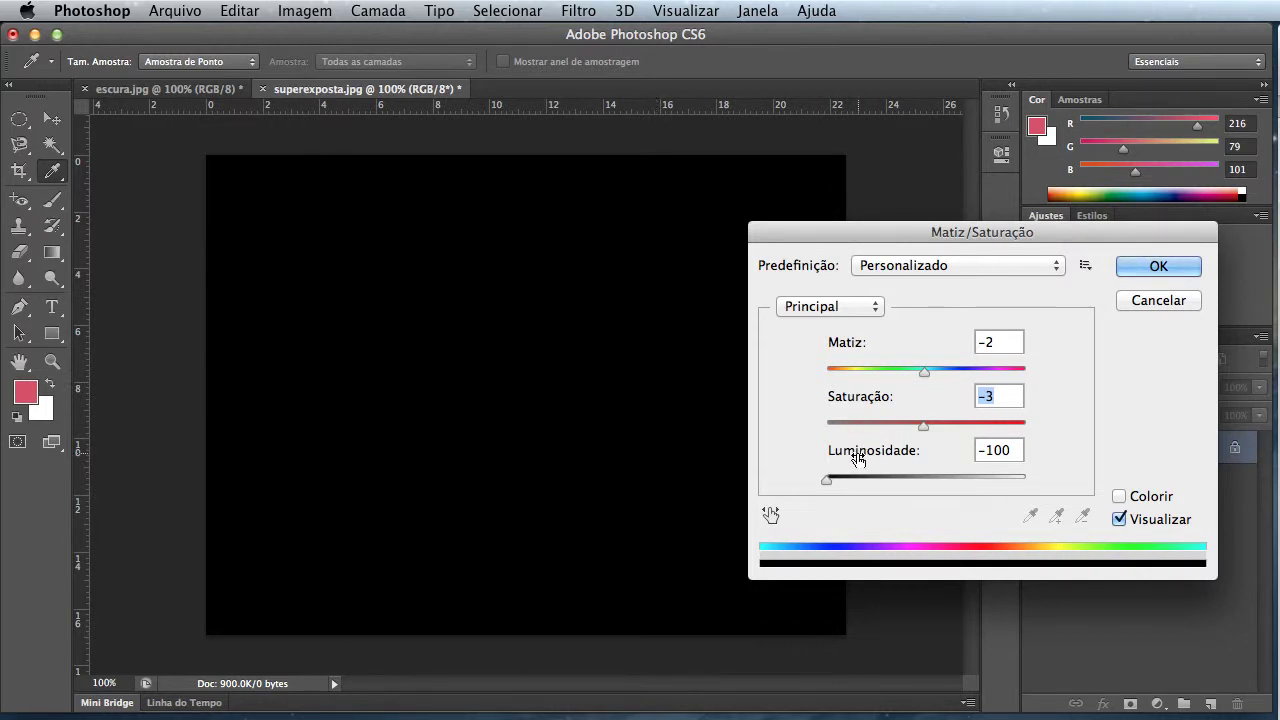
drag(826, 480, 912, 482)
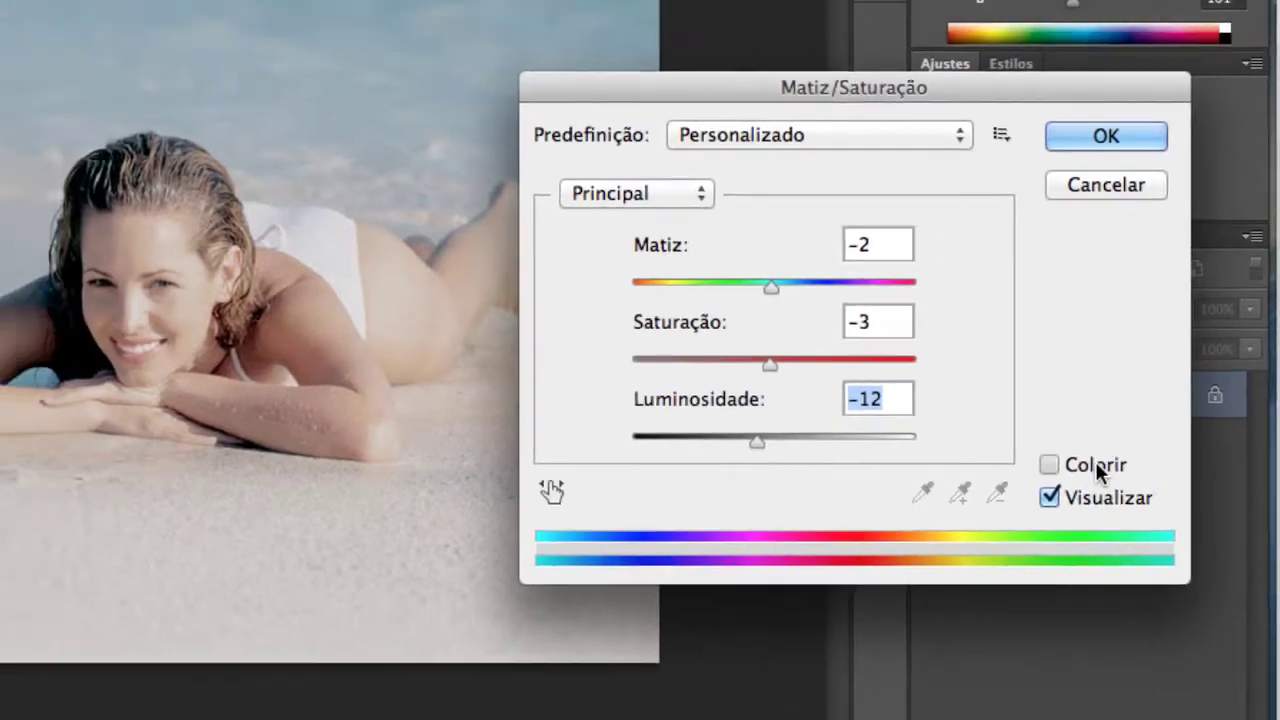
- Apply a Colorize sepia tint with hue 43 and saturation +16
click(1074, 453)
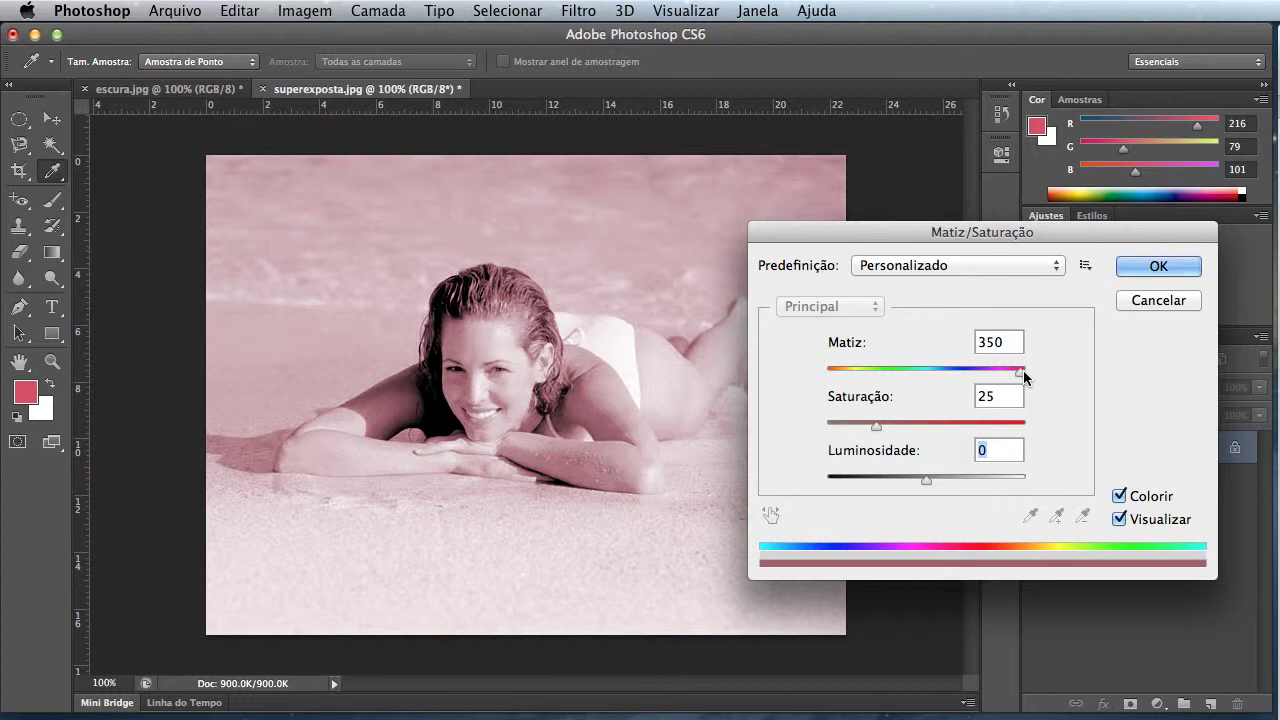
drag(1022, 372, 960, 378)
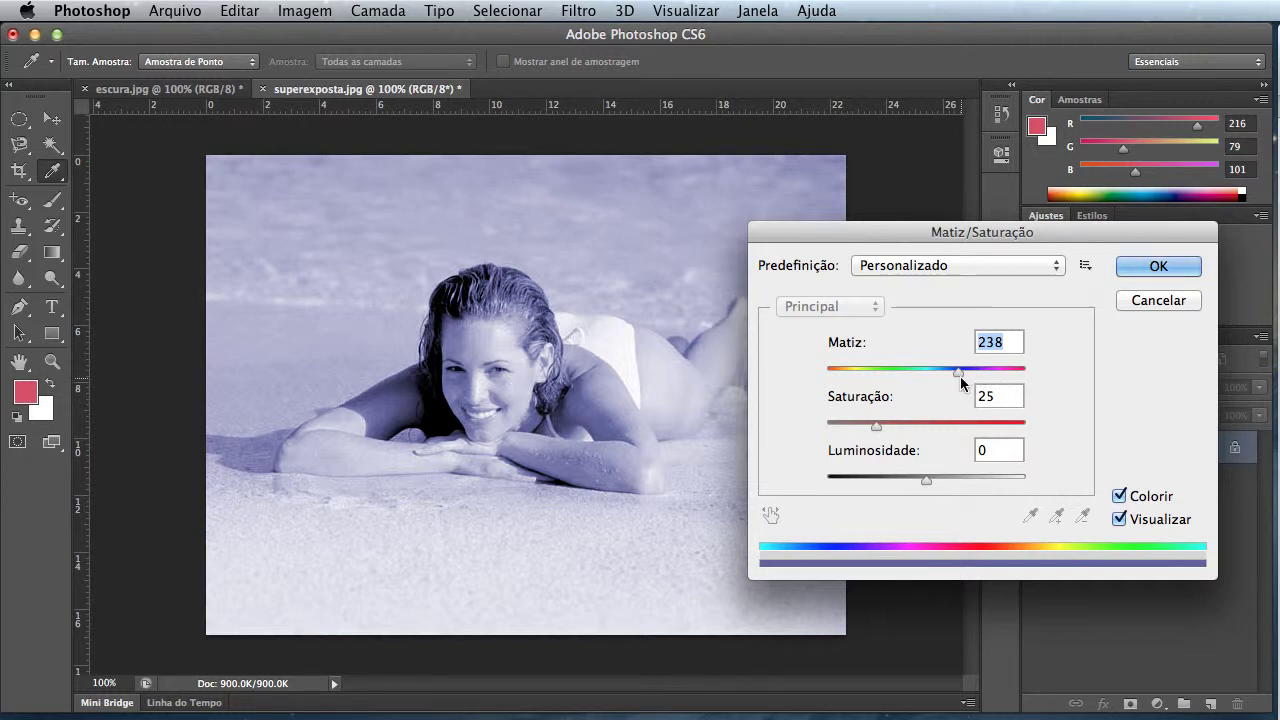
drag(958, 378, 852, 388)
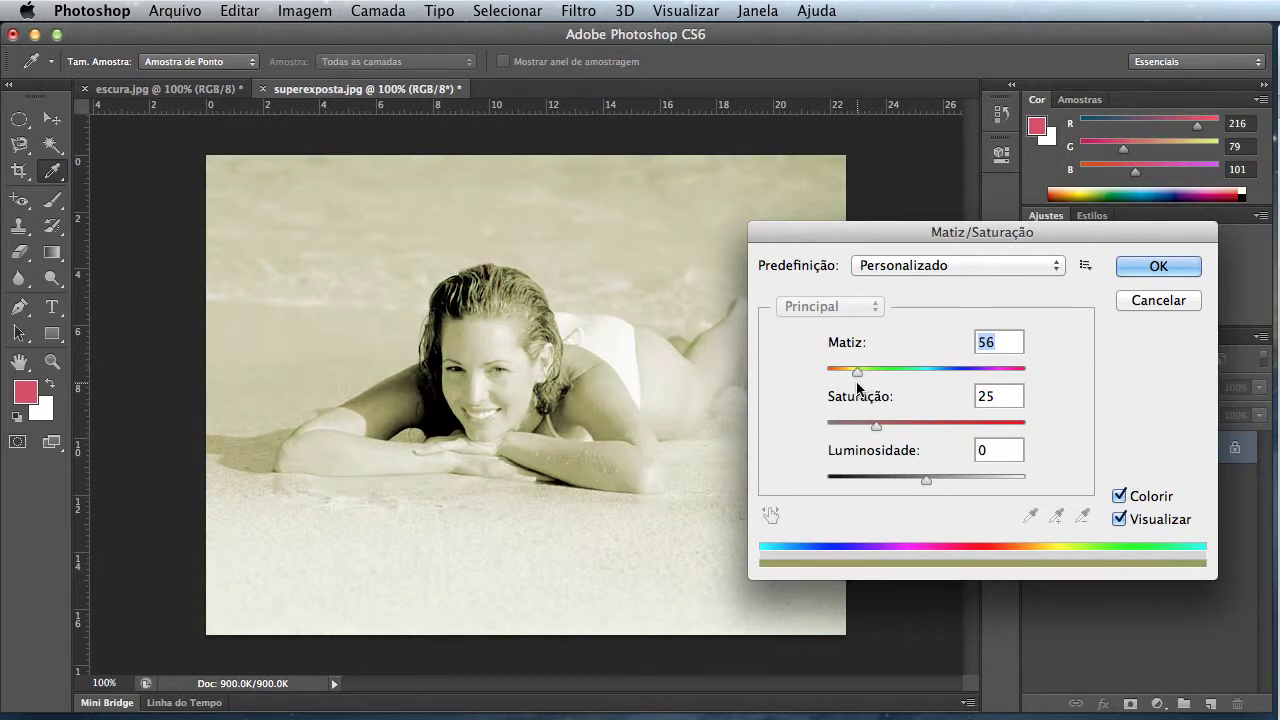
drag(851, 387, 855, 403)
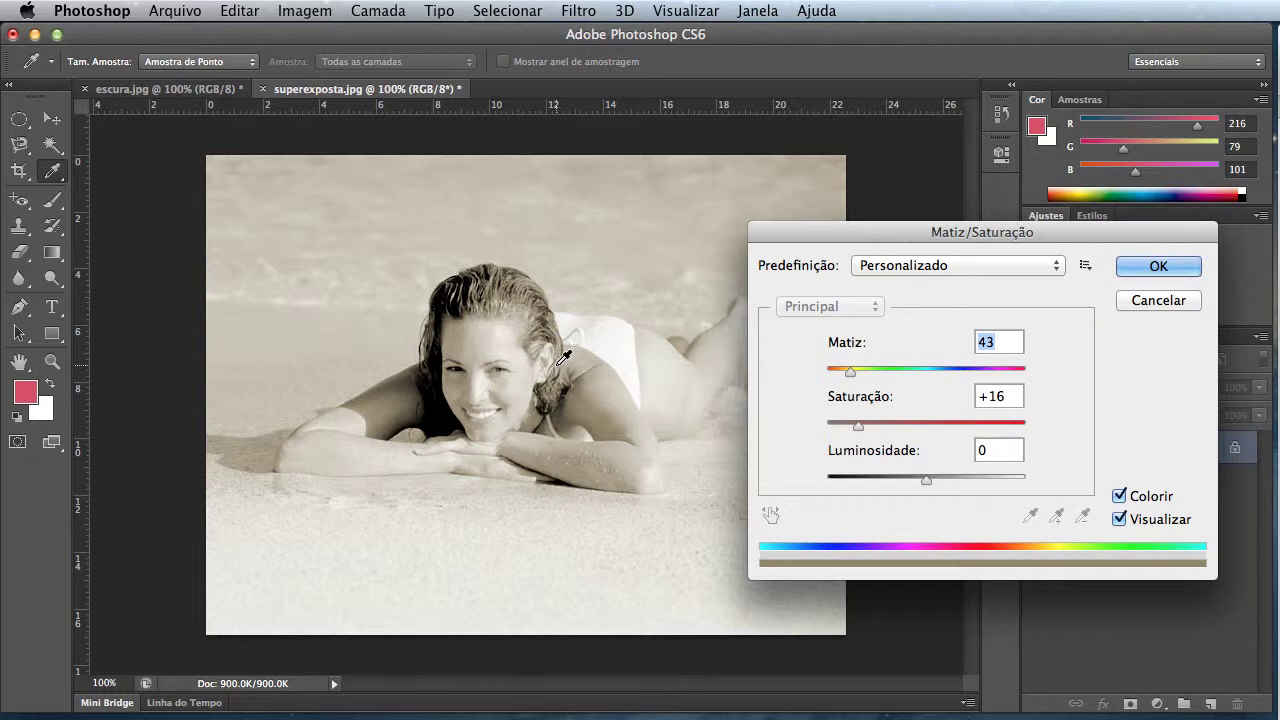
click(1130, 267)
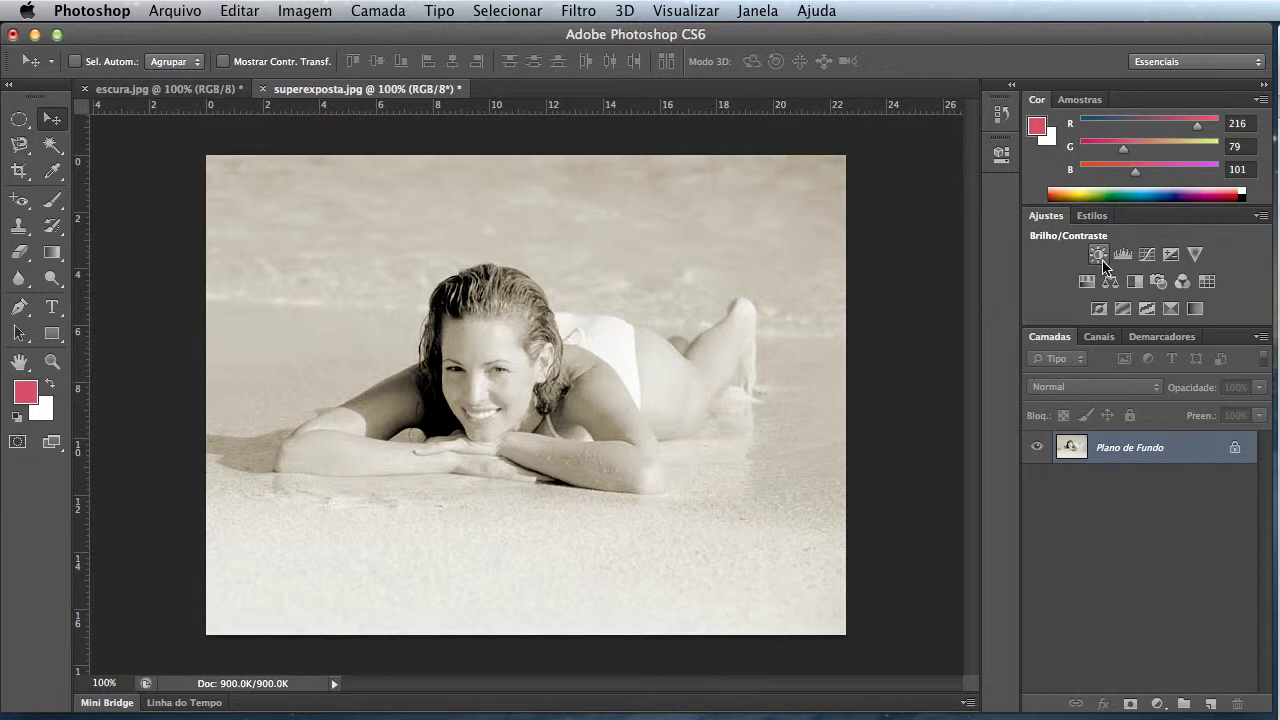
- Open ImagemInvasao.jpg from the document tab menu, leaving it without a colour profile
right_click(628, 95)
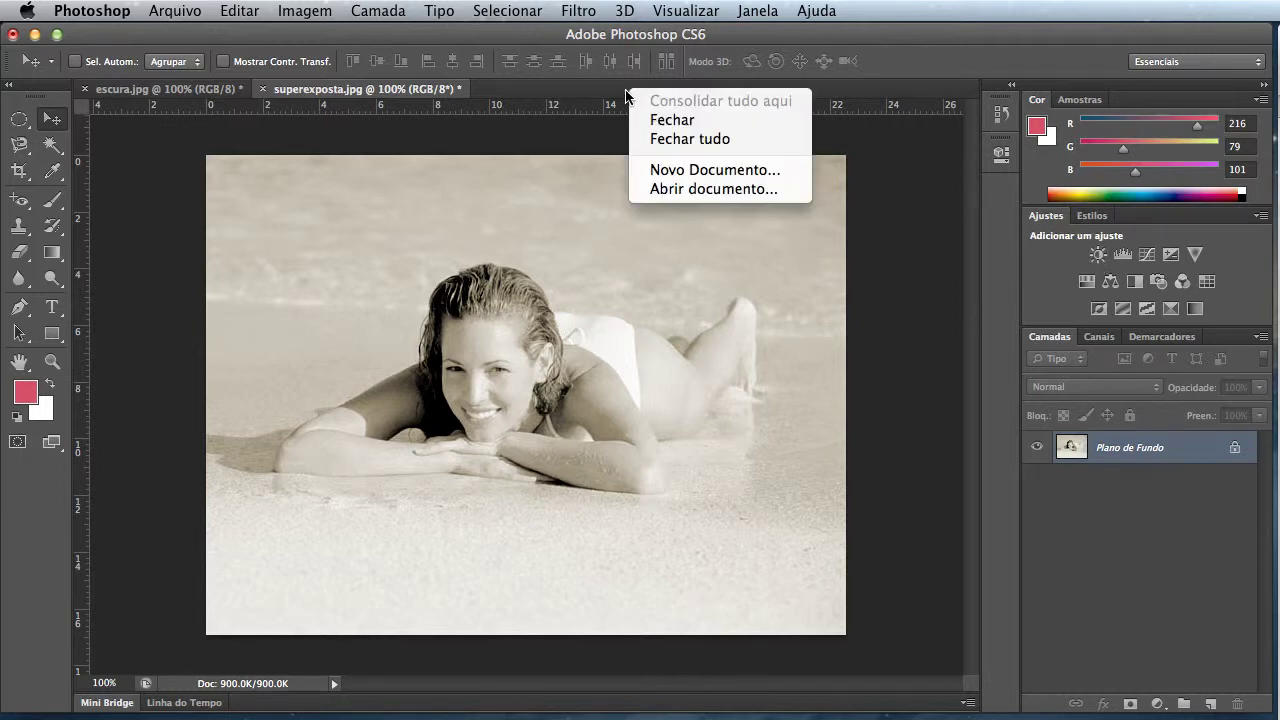
click(674, 190)
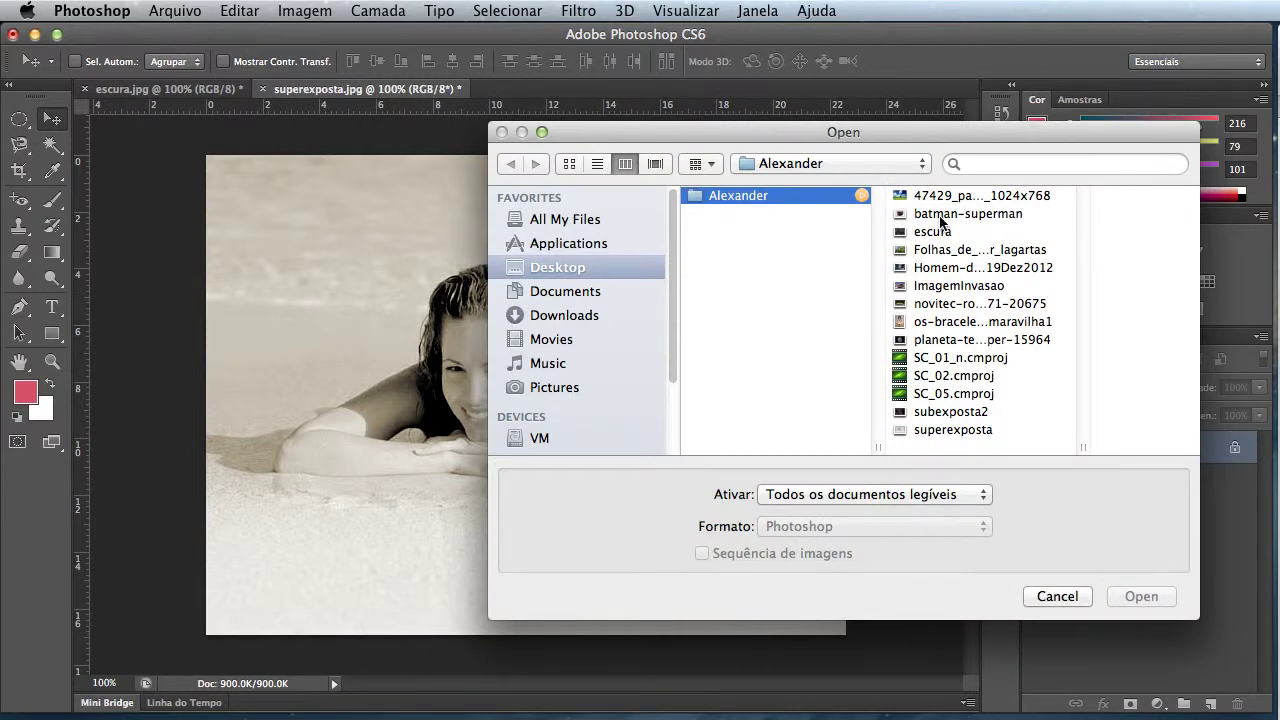
click(950, 286)
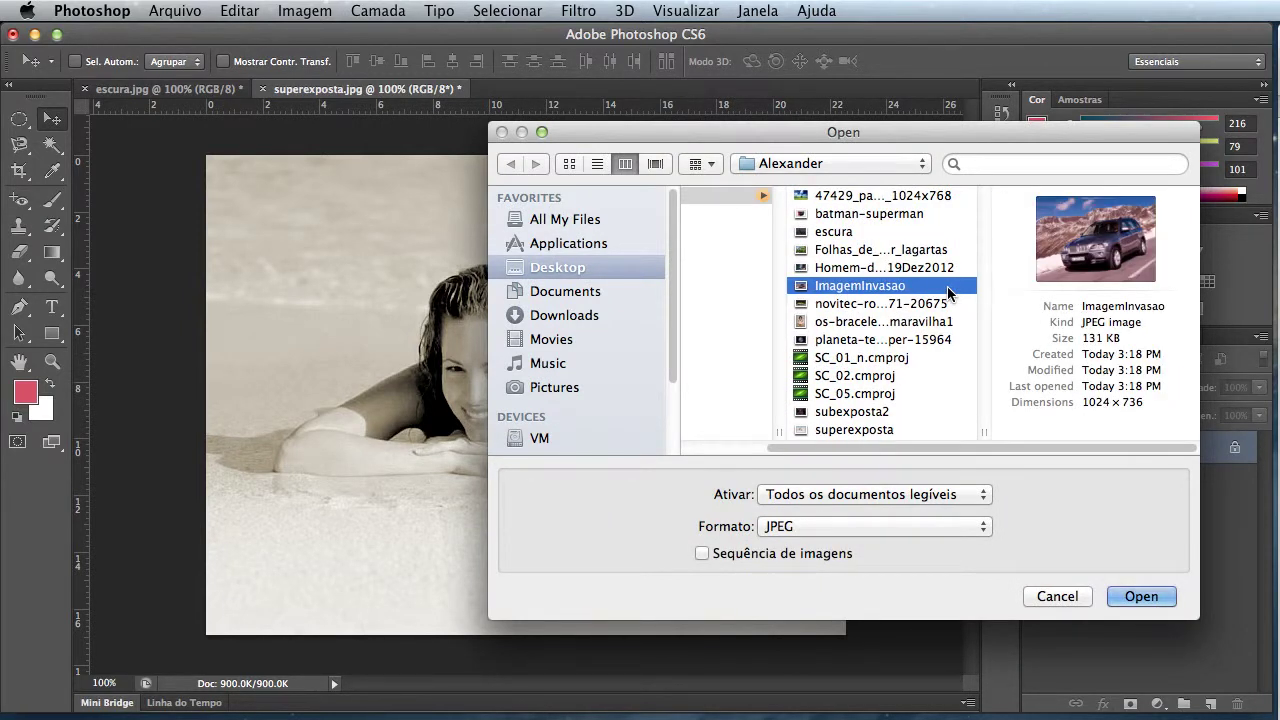
double_click(947, 286)
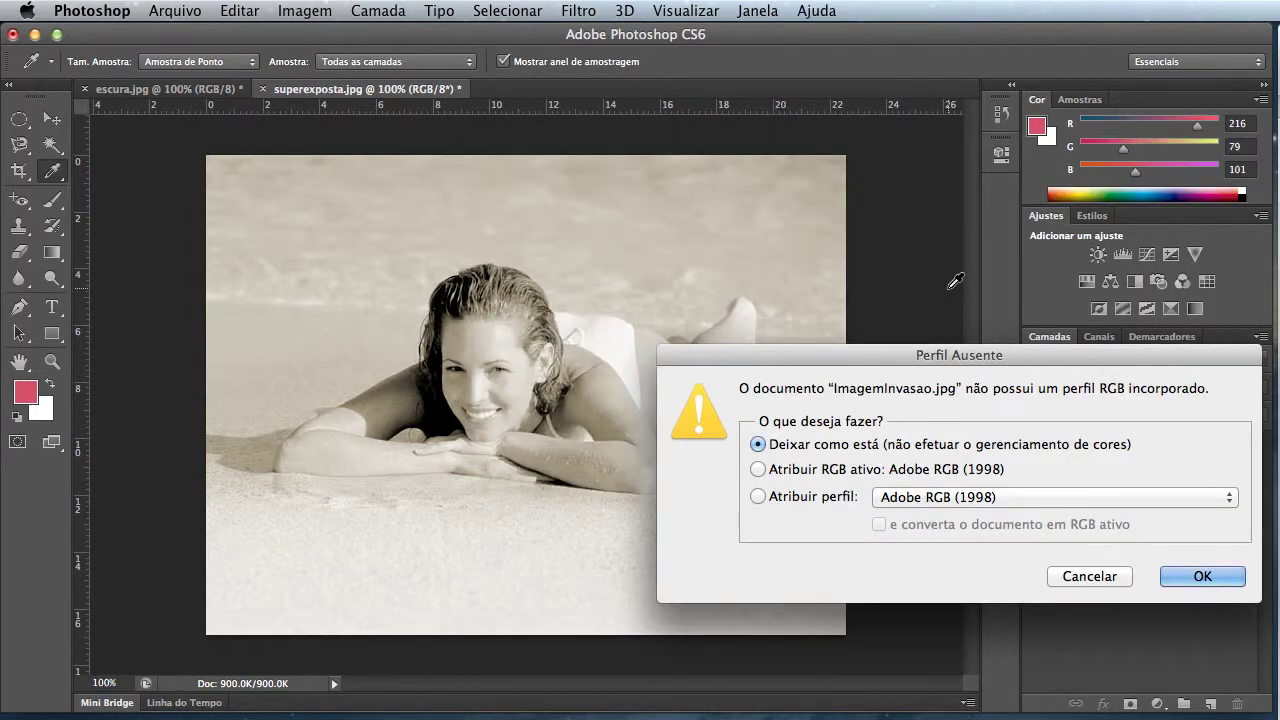
key(Return)
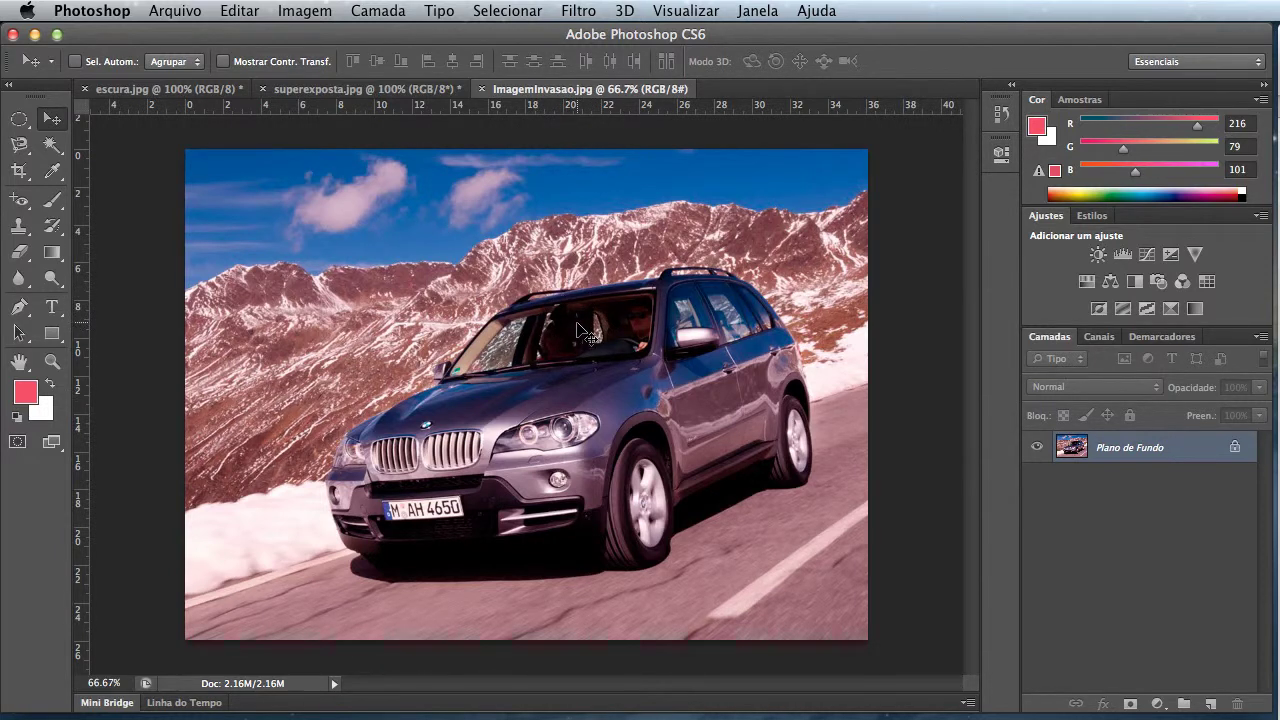
- Apply Color Balance midtones of -9, +36, 0 to neutralise the car photo's cast
click(305, 11)
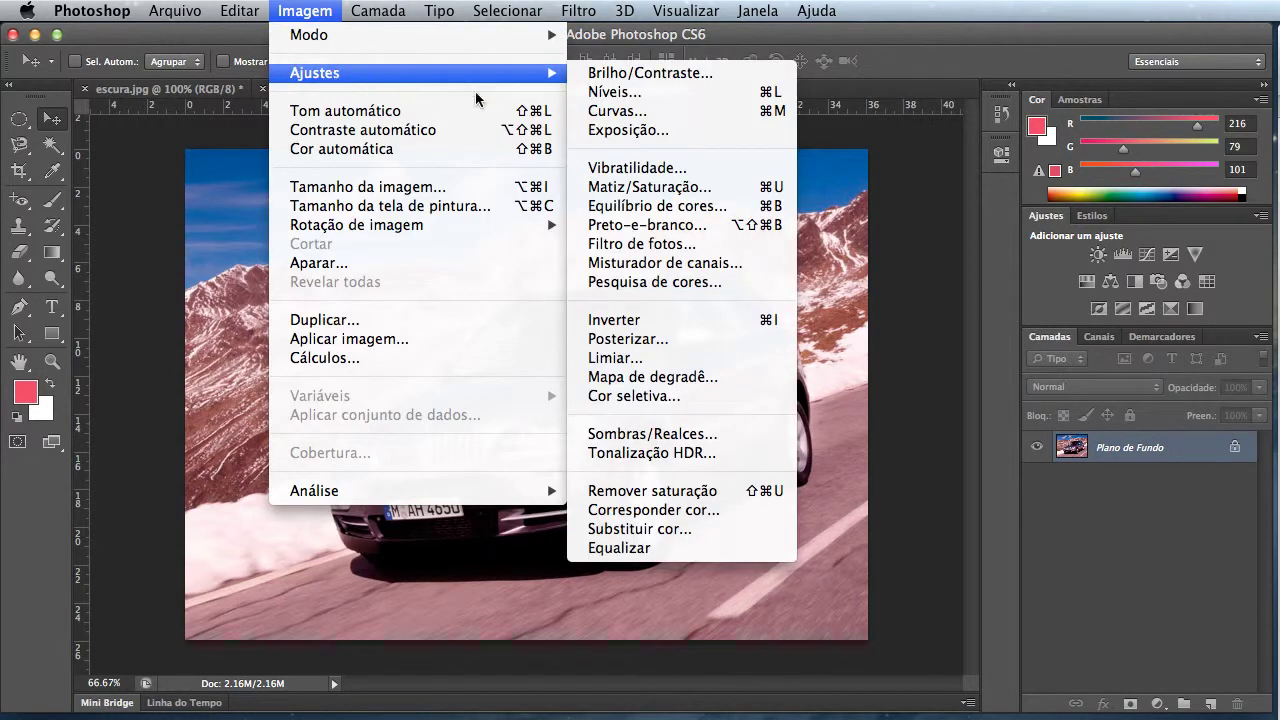
mouse_move(315, 73)
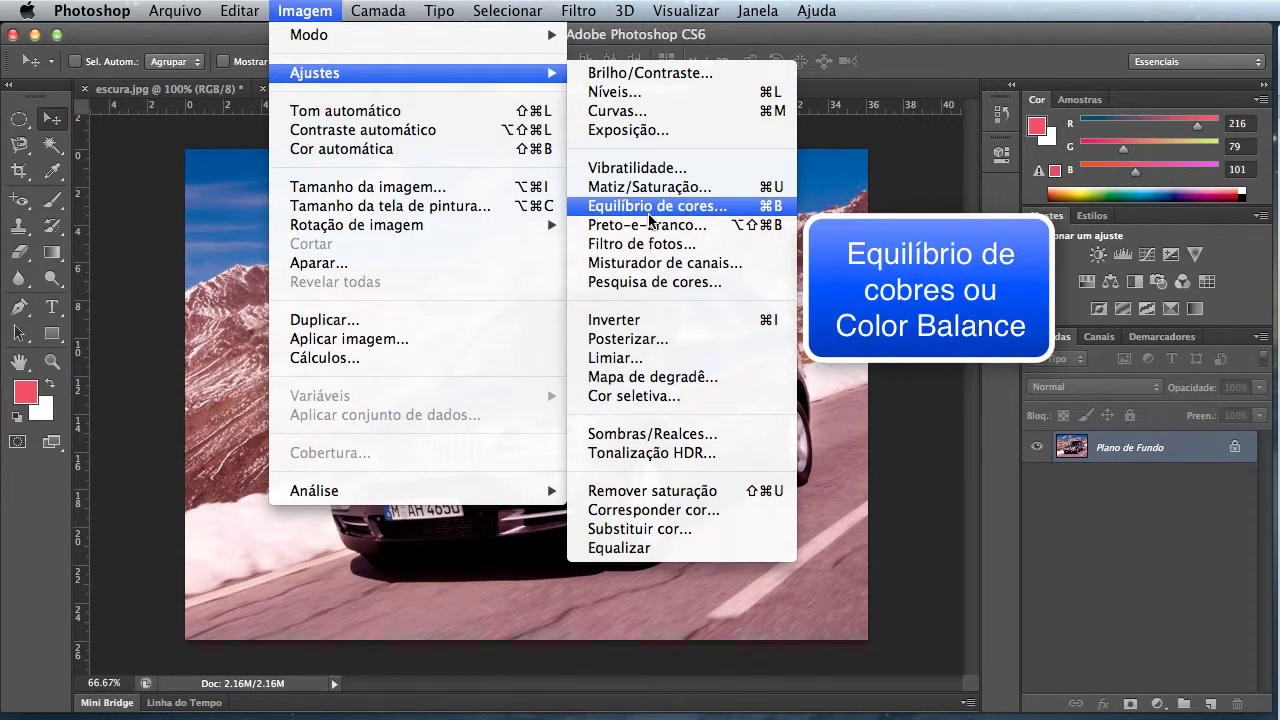
click(733, 211)
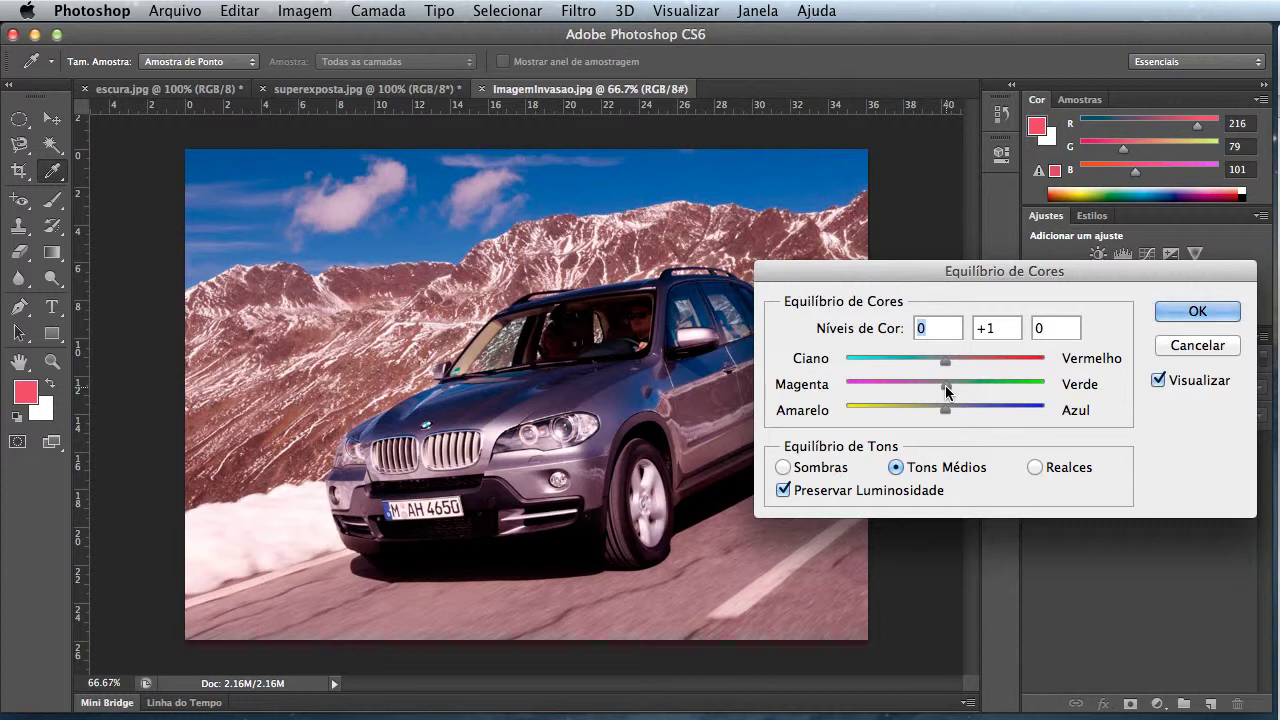
drag(946, 386, 980, 386)
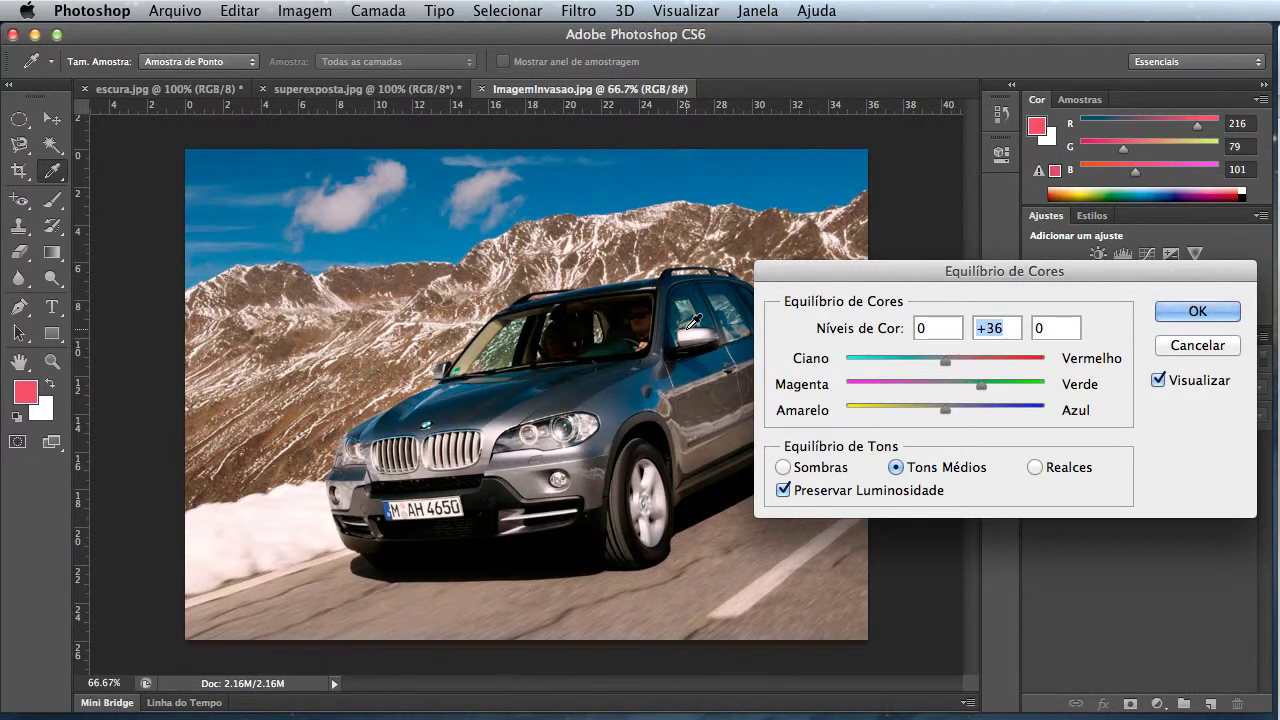
drag(945, 364, 938, 369)
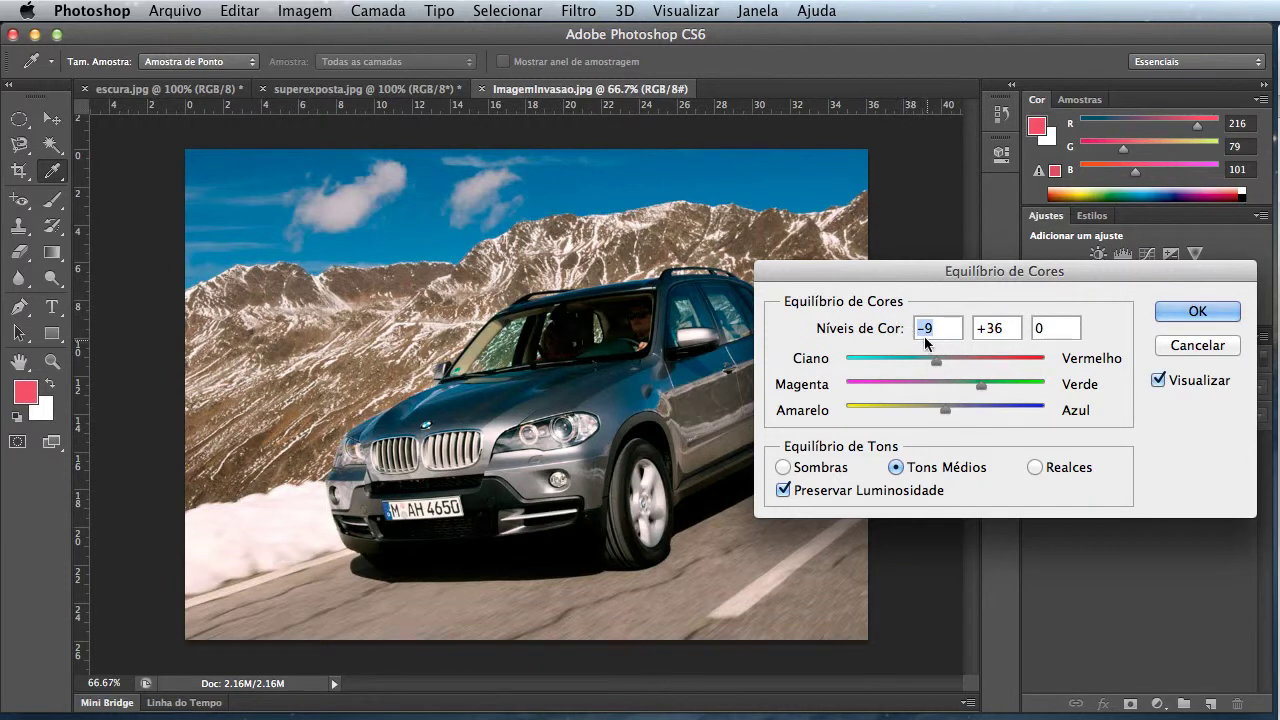
click(1169, 312)
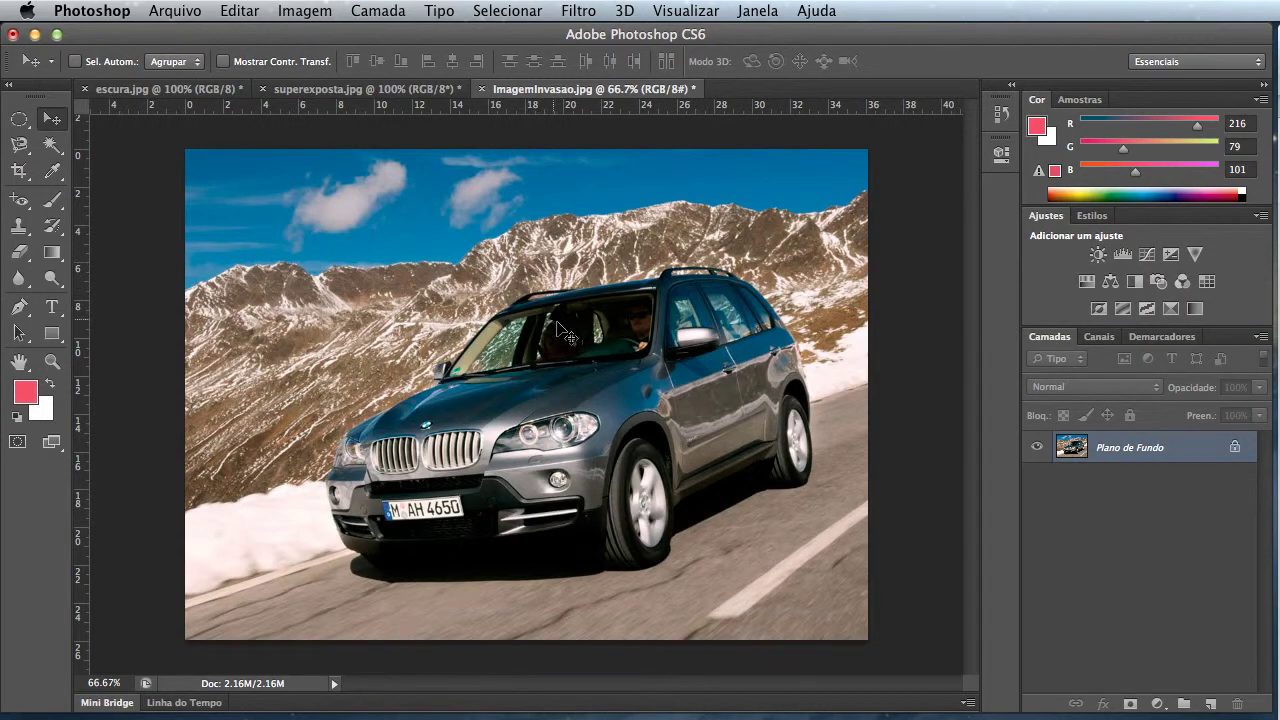
key(ctrl+z)
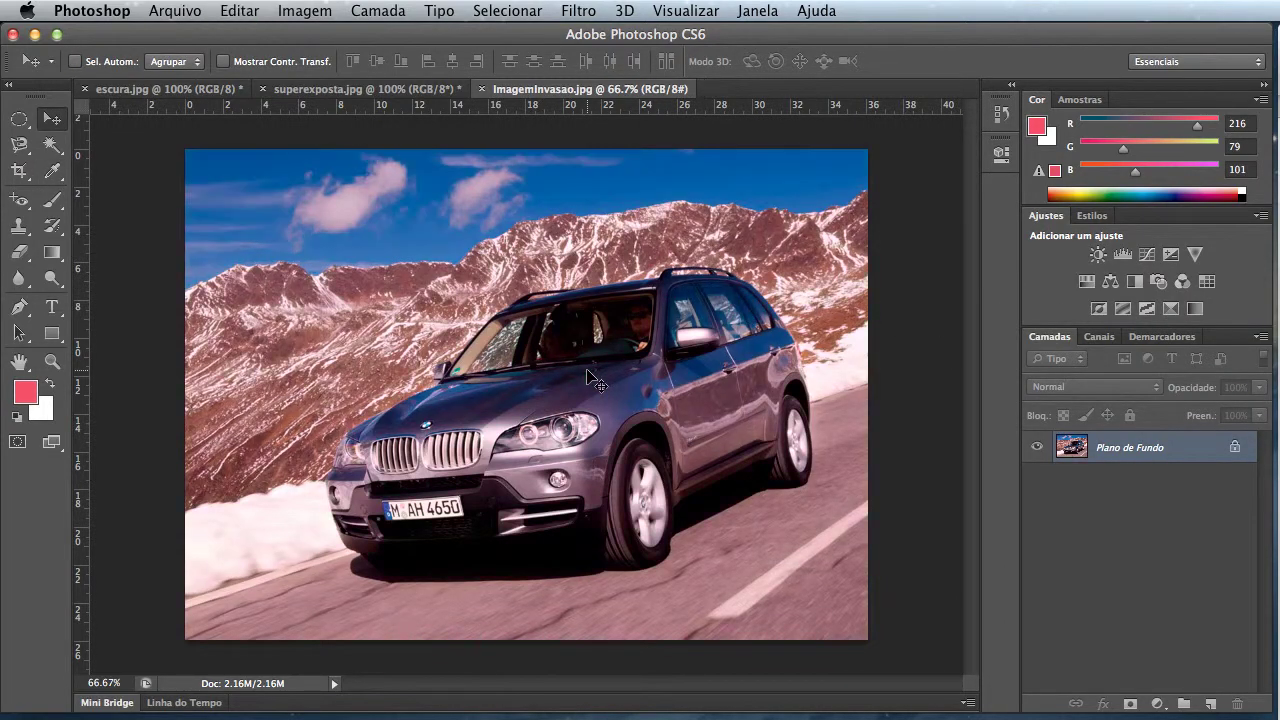
key(ctrl+z)
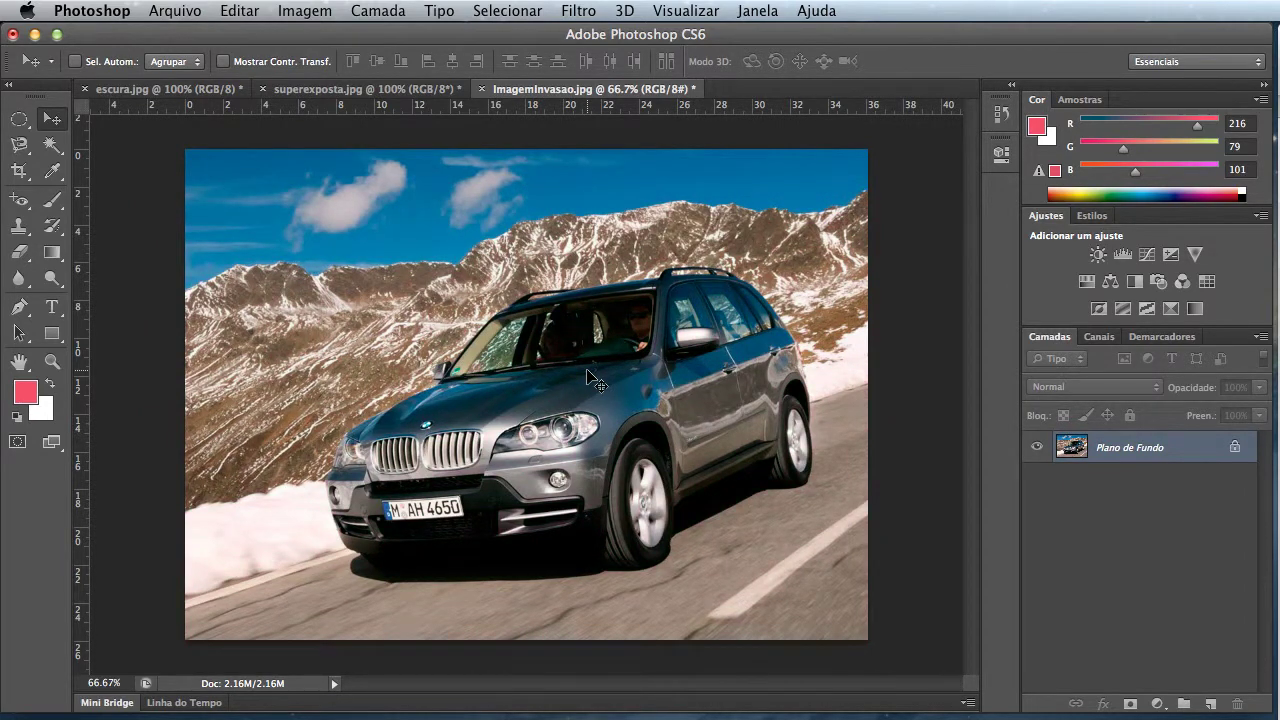
key(ctrl+b)
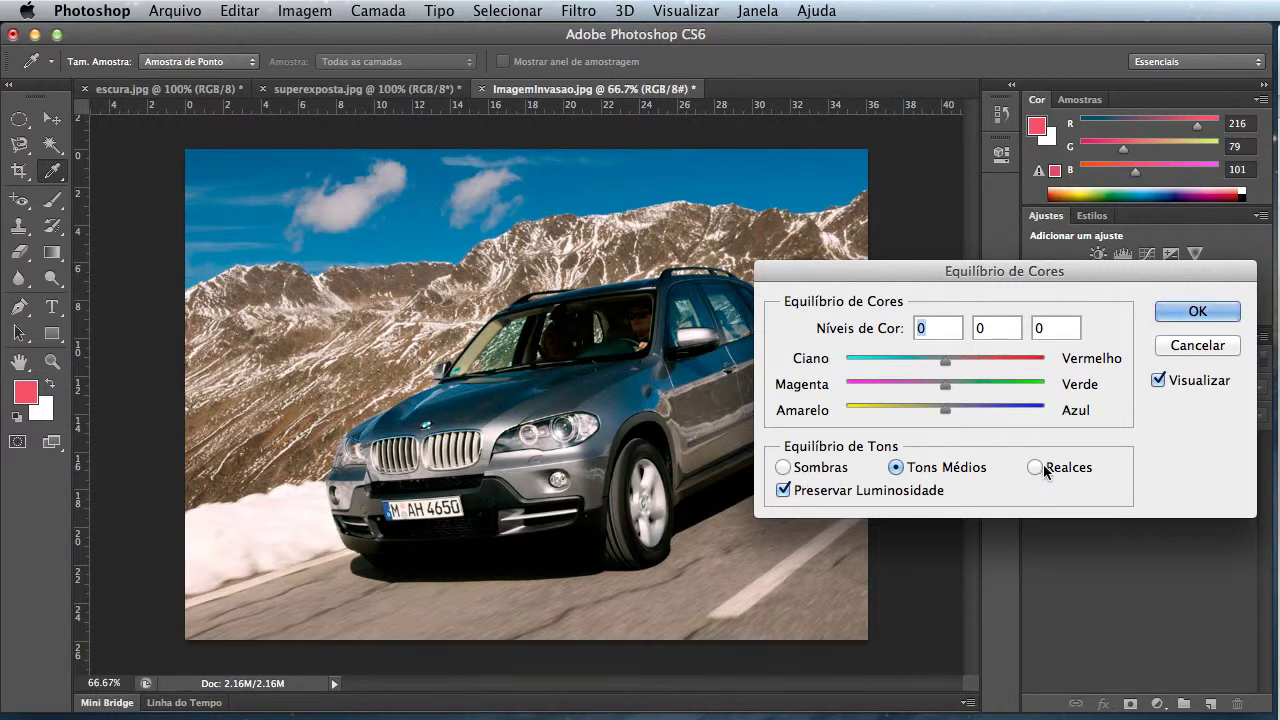
click(1180, 345)
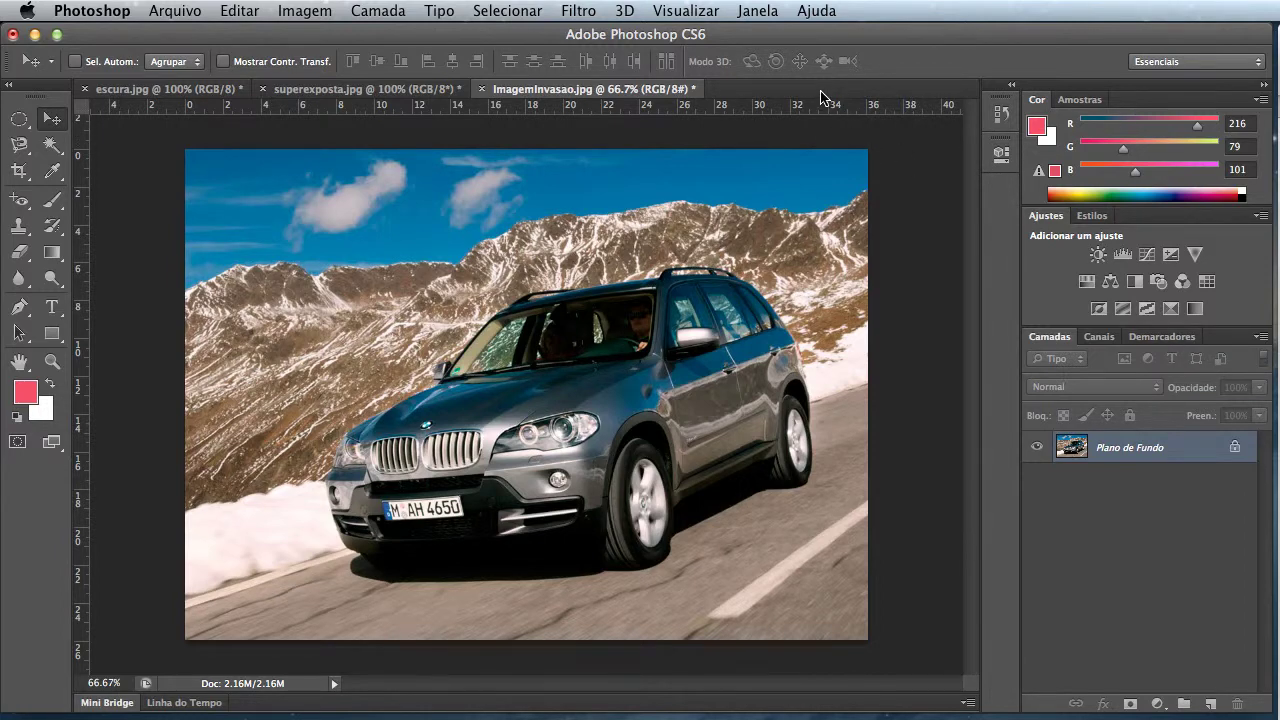
- Open Homem-de-Ferro-3-19Dez2012.jpg, choosing to leave it without a colour profile
key(ctrl+o)
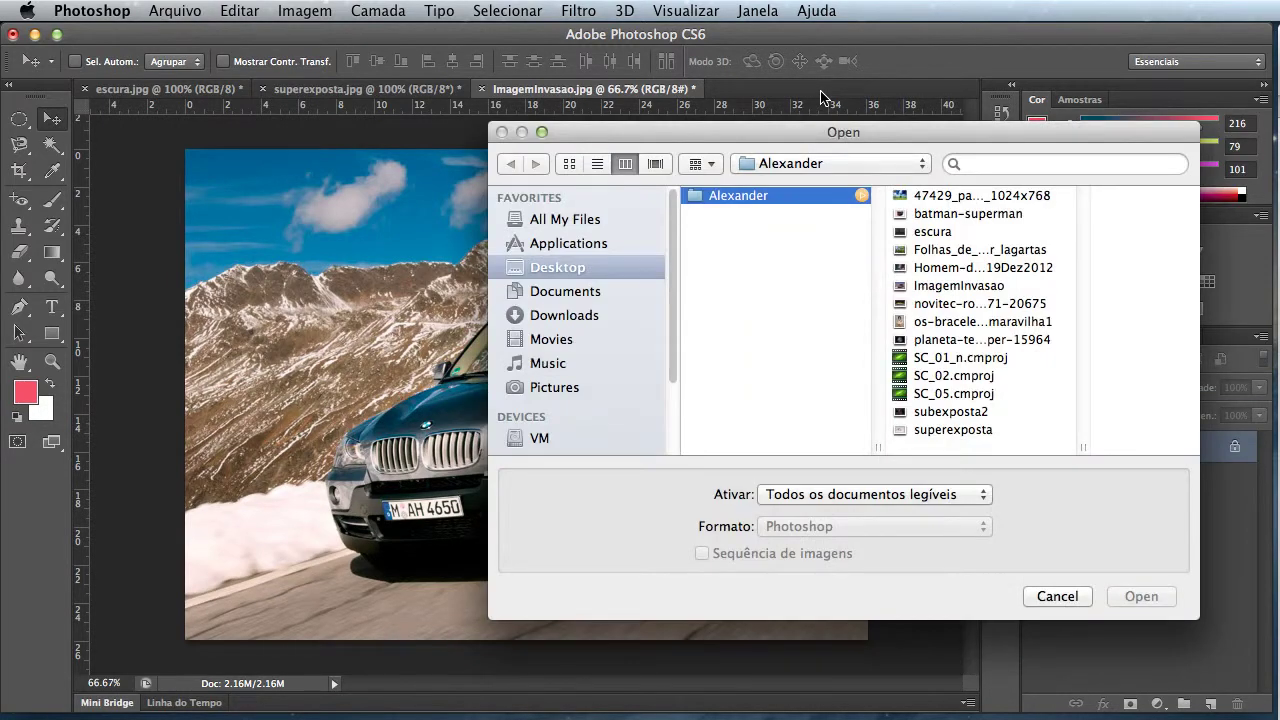
click(966, 304)
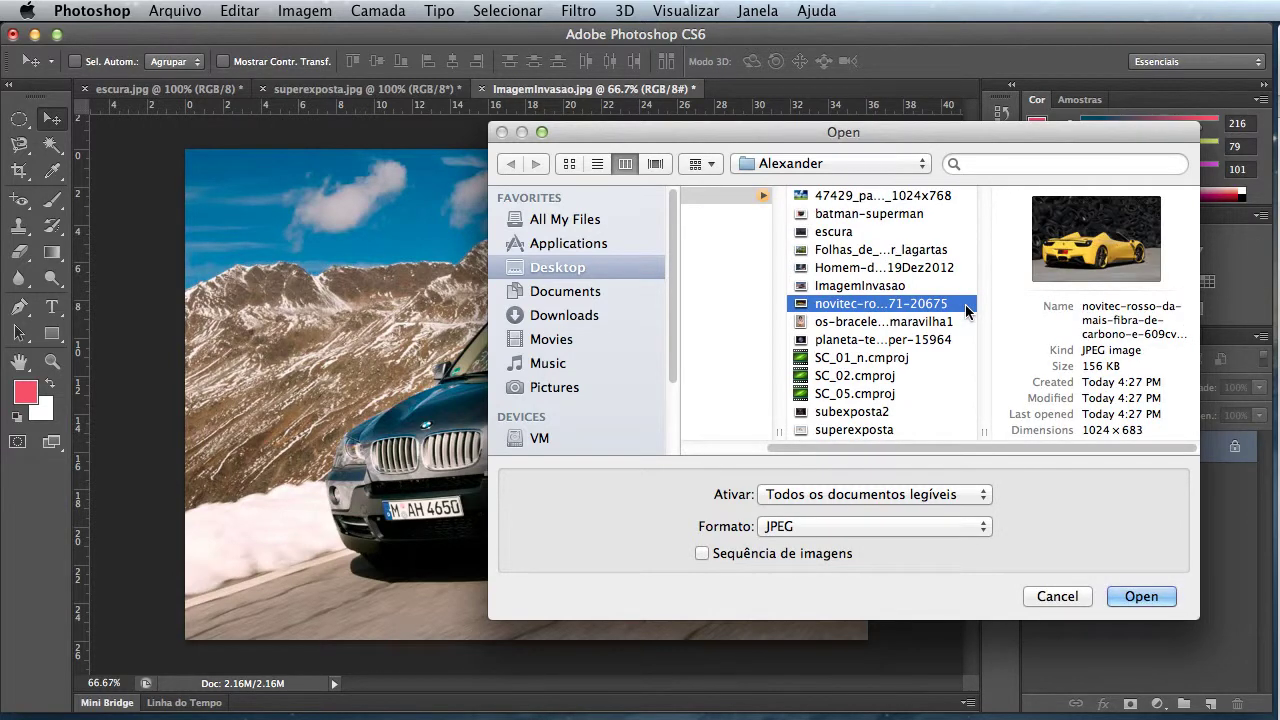
key(Up)
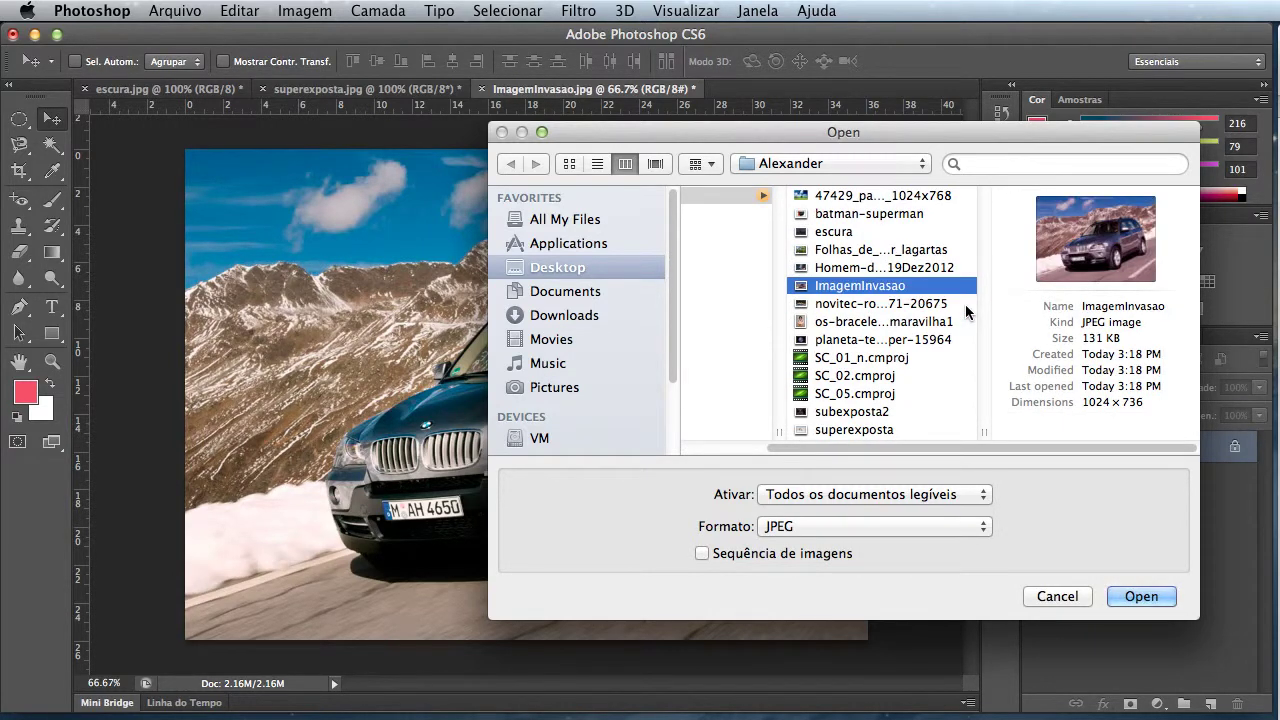
key(Up)
key(Return)
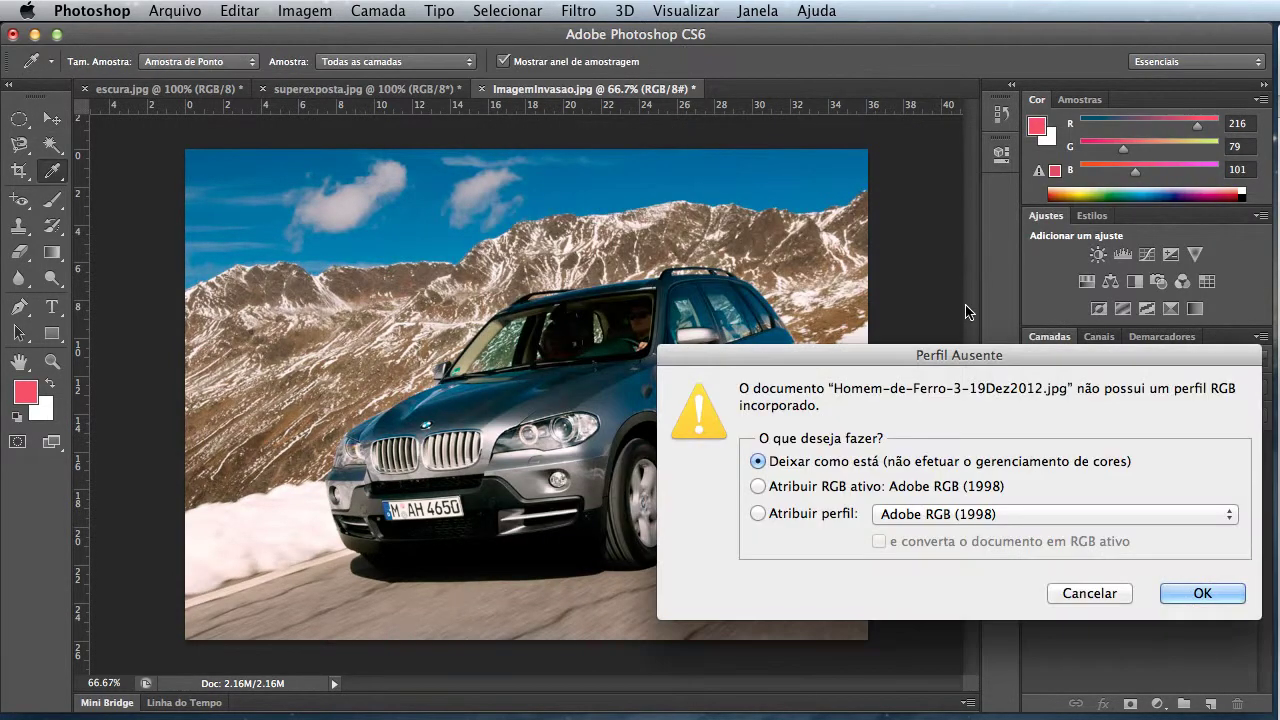
click(1206, 593)
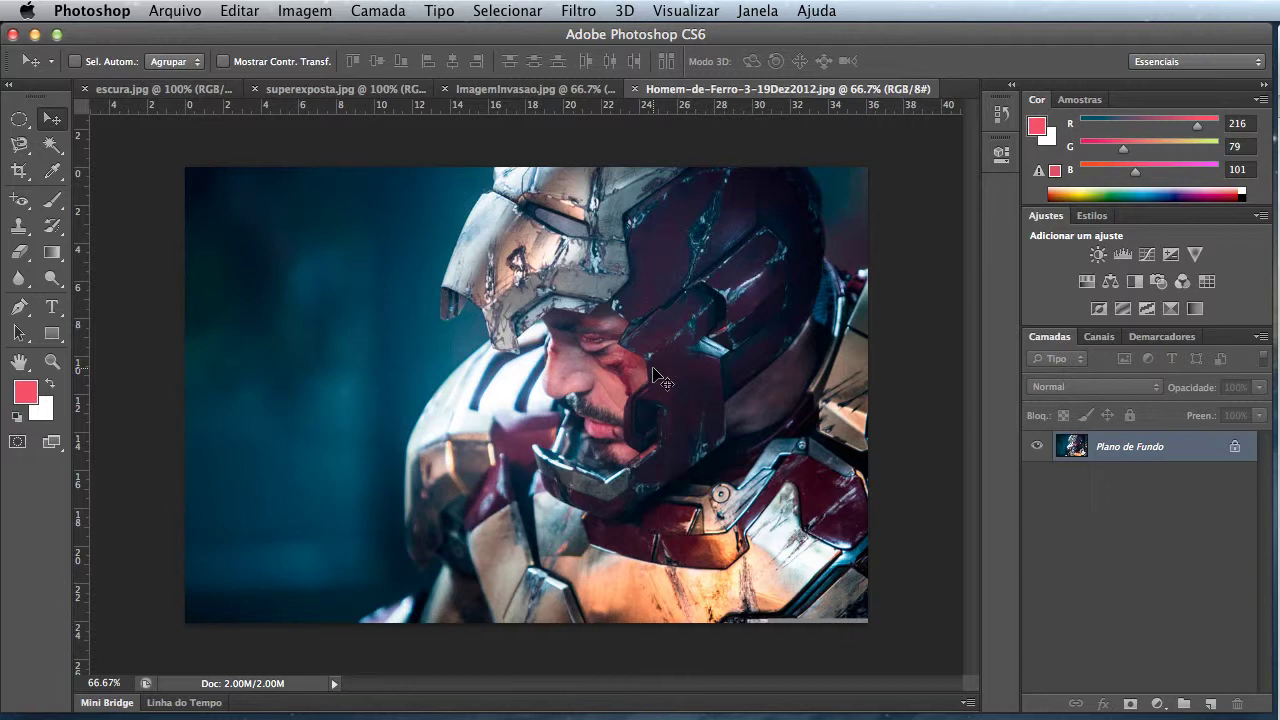
- Open the Preto-e-Branco (Black & White) adjustment for the Iron Man photo with Padrão defaults
click(306, 13)
mouse_move(315, 73)
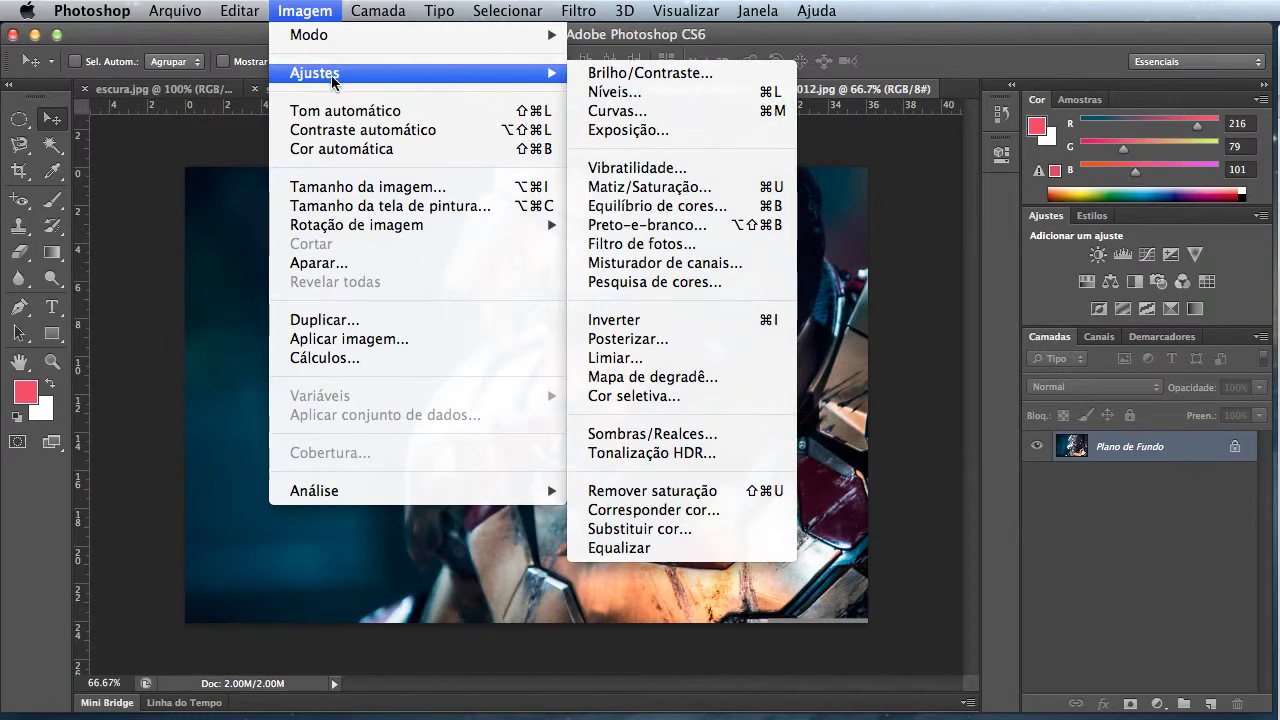
click(636, 225)
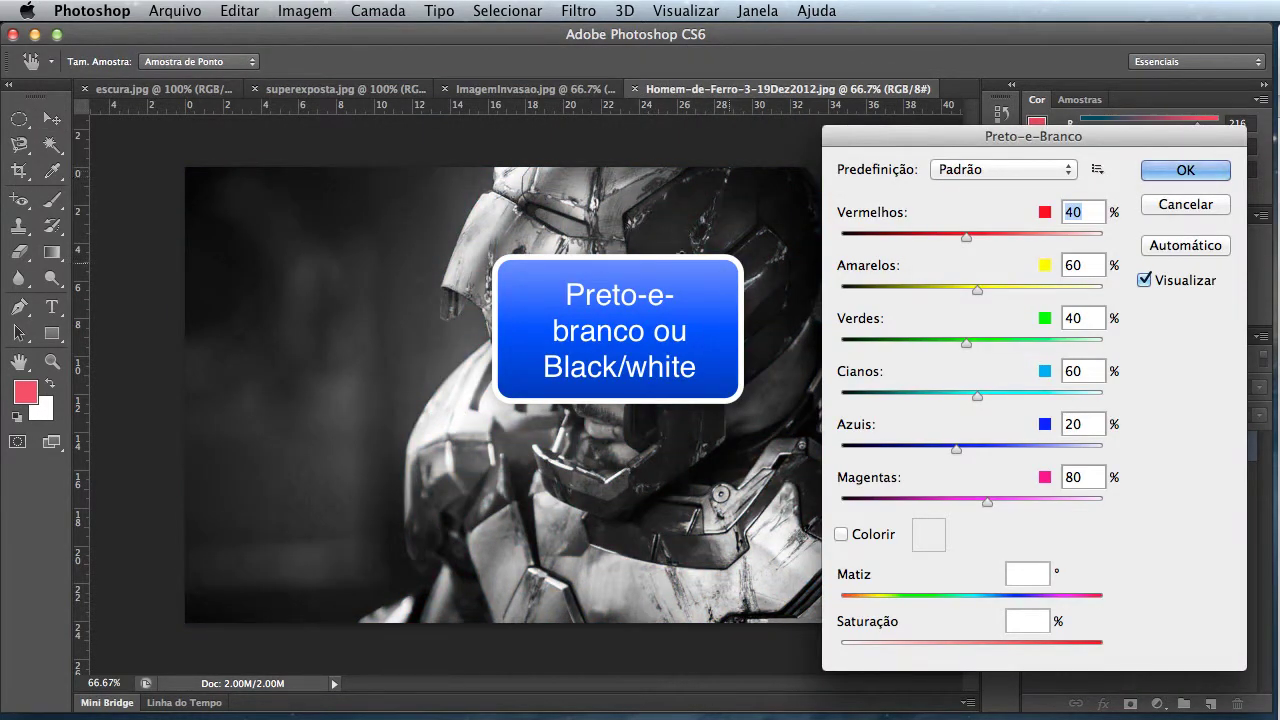
- Convert the Iron Man photo to greyscale with Vermelhos 159 and Azuis -62
drag(868, 145, 887, 146)
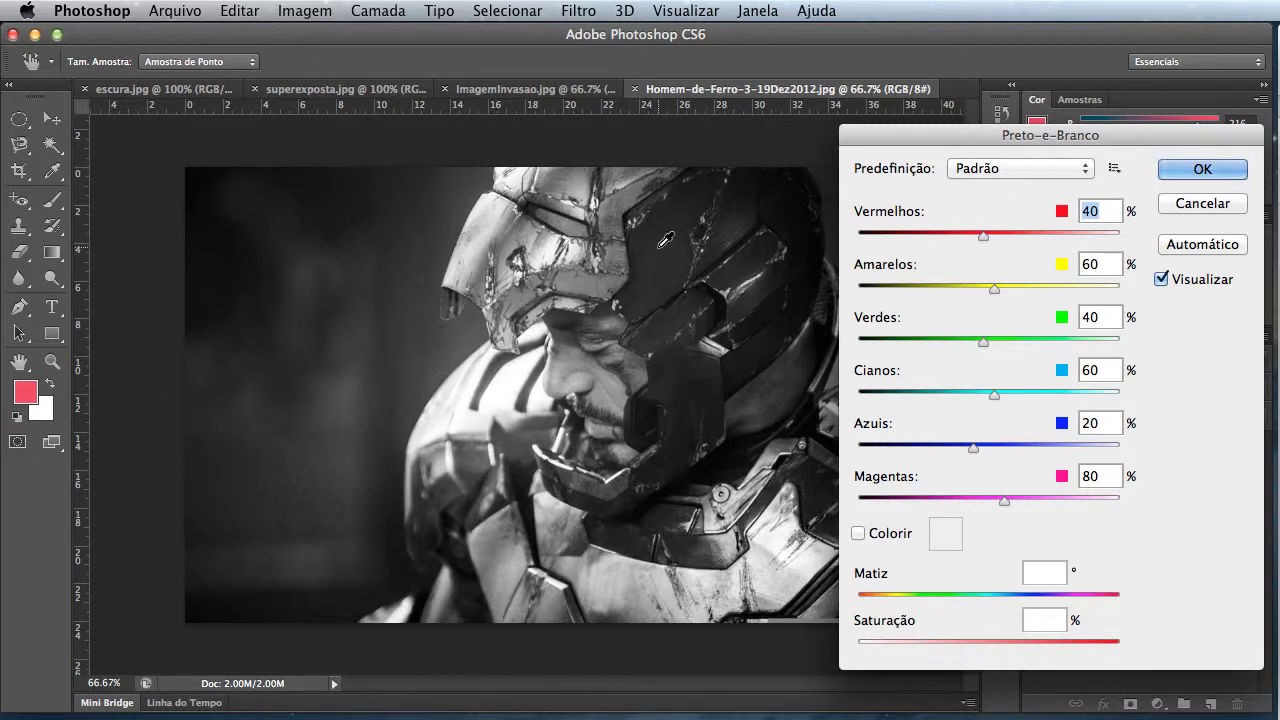
click(659, 252)
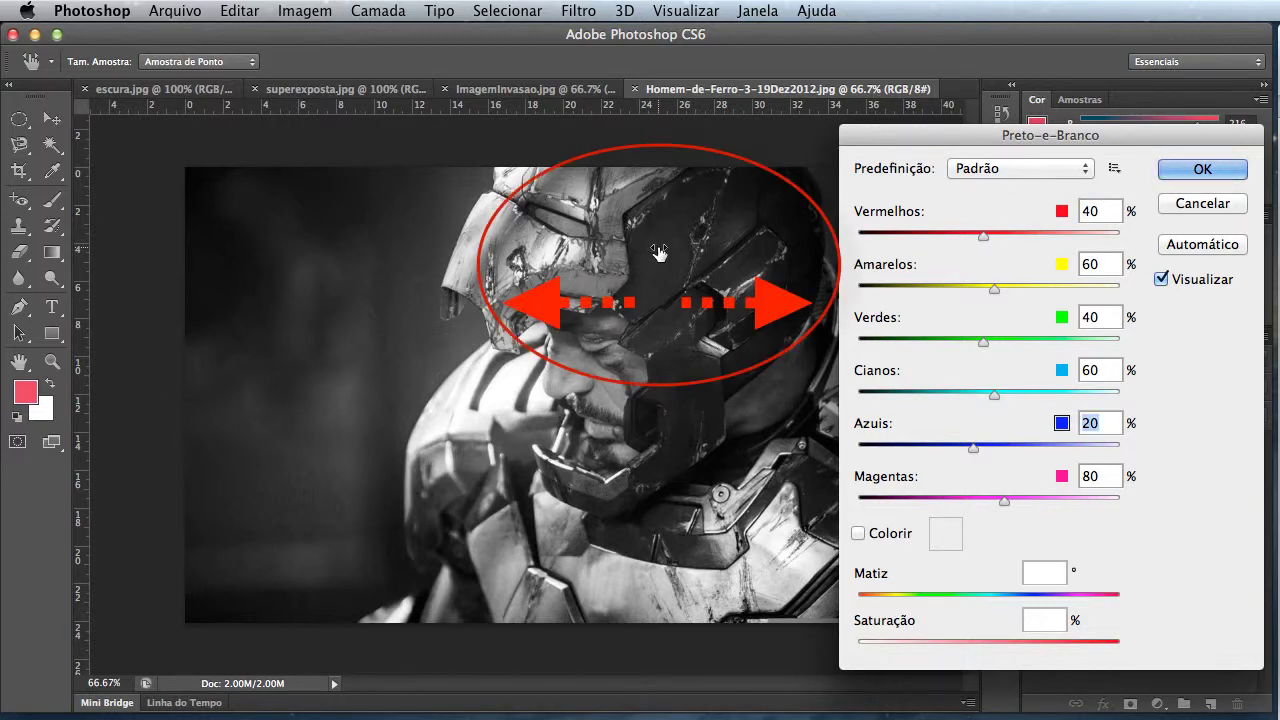
drag(659, 252, 563, 258)
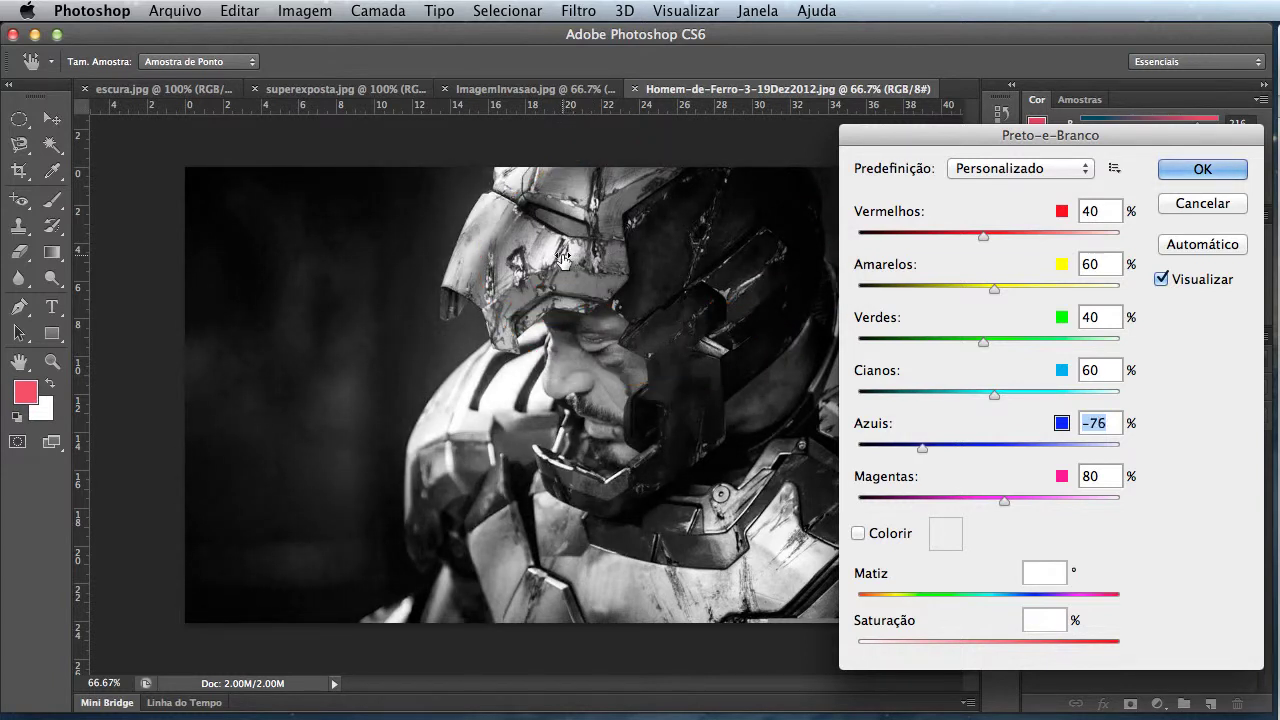
click(574, 372)
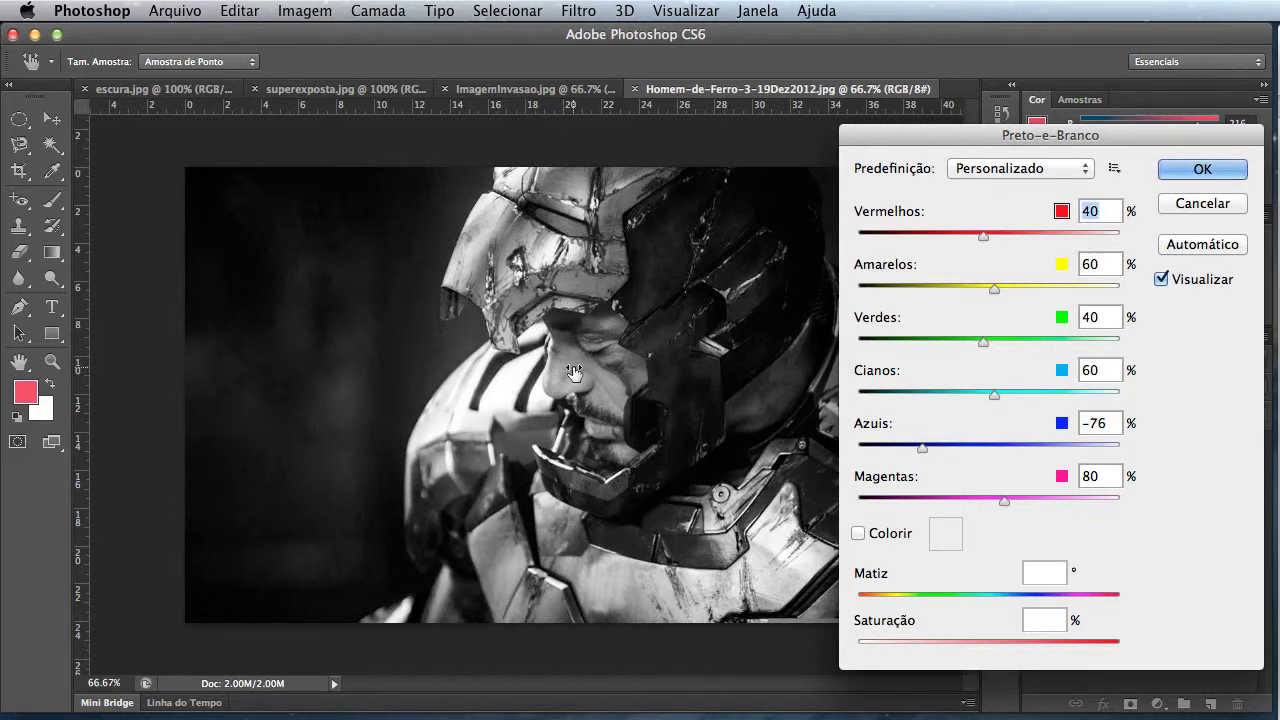
drag(574, 372, 693, 374)
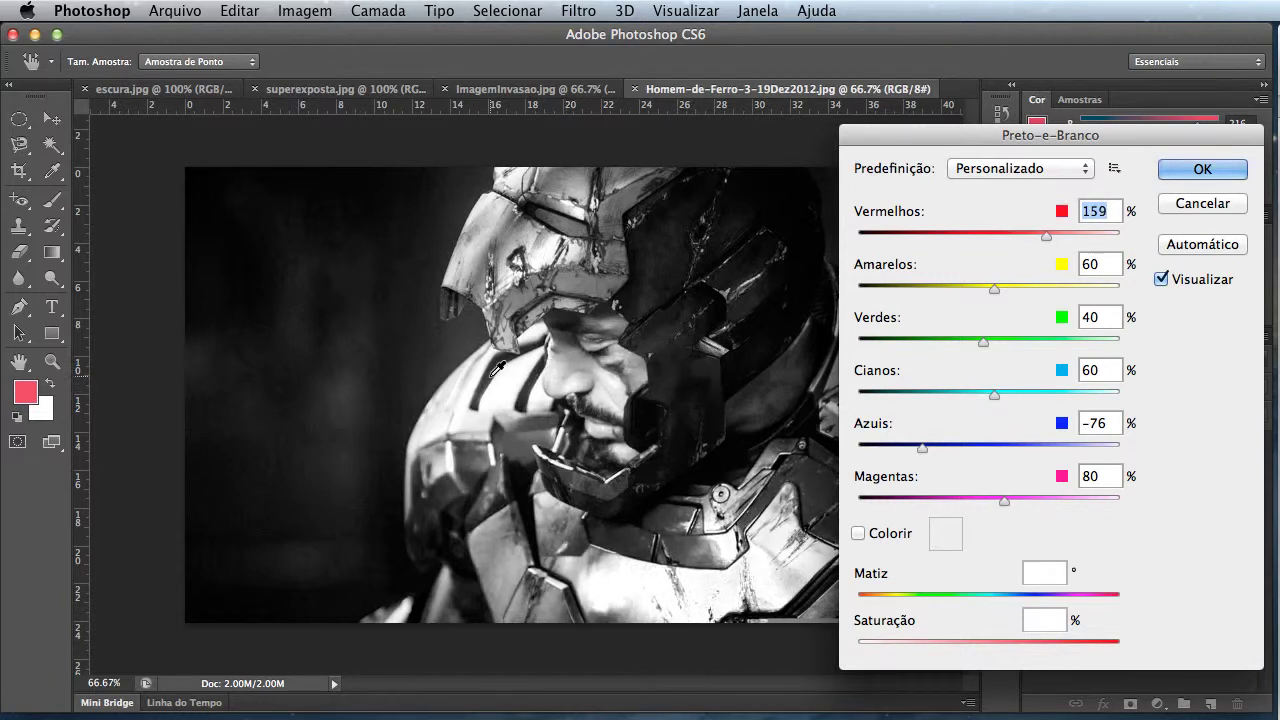
mouse_move(497, 368)
mouse_down()
mouse_move(485, 380)
mouse_move(505, 380)
mouse_up()
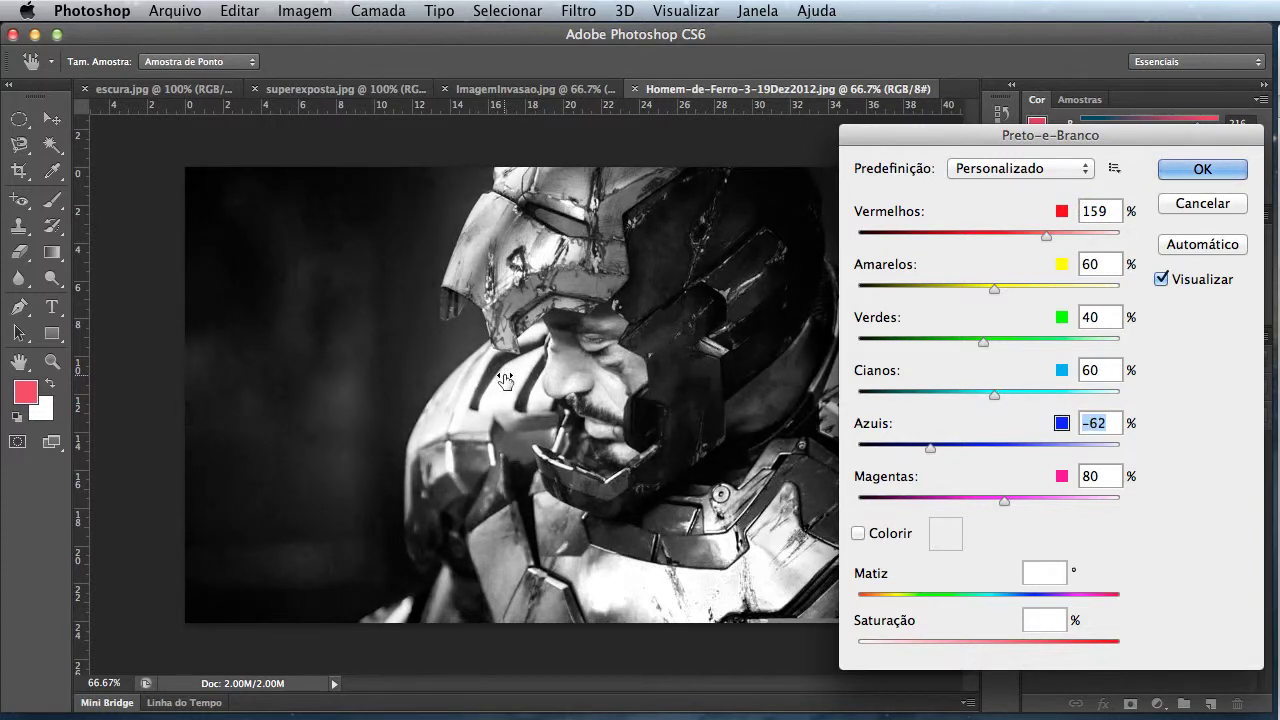
click(1226, 170)
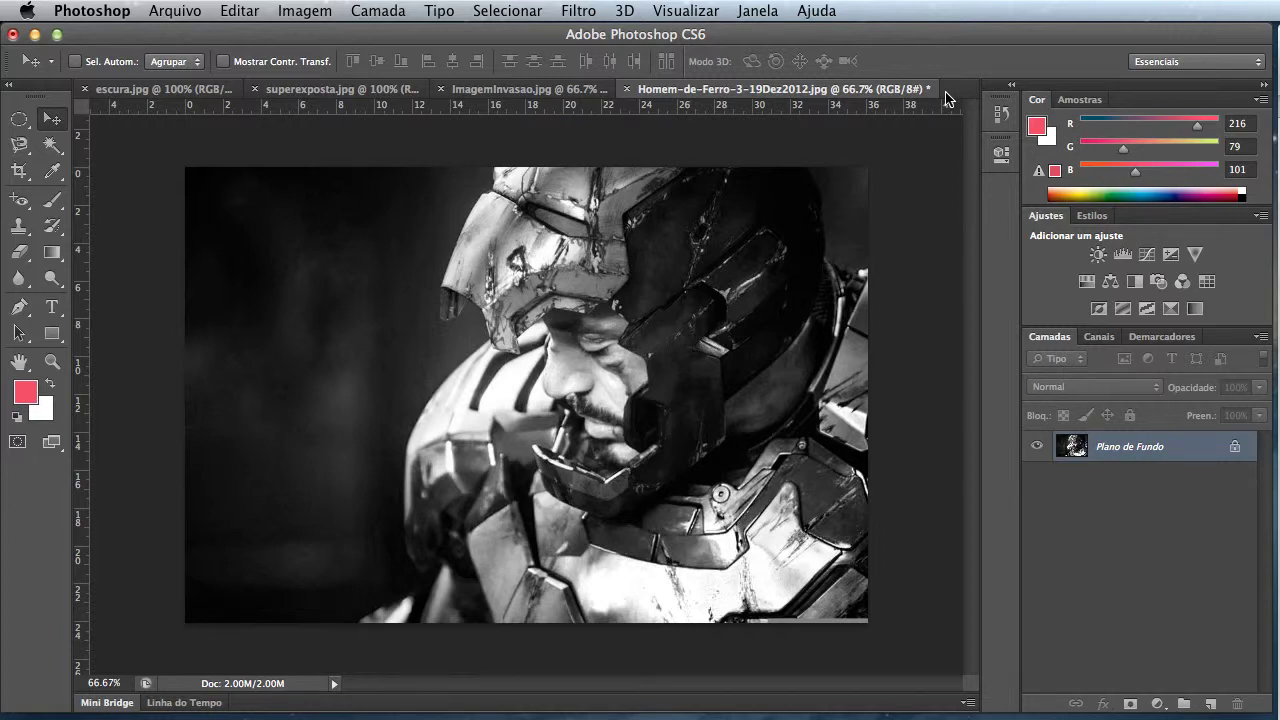
- Open the novitec yellow Ferrari photo, accepting it without a colour profile
key(super+o)
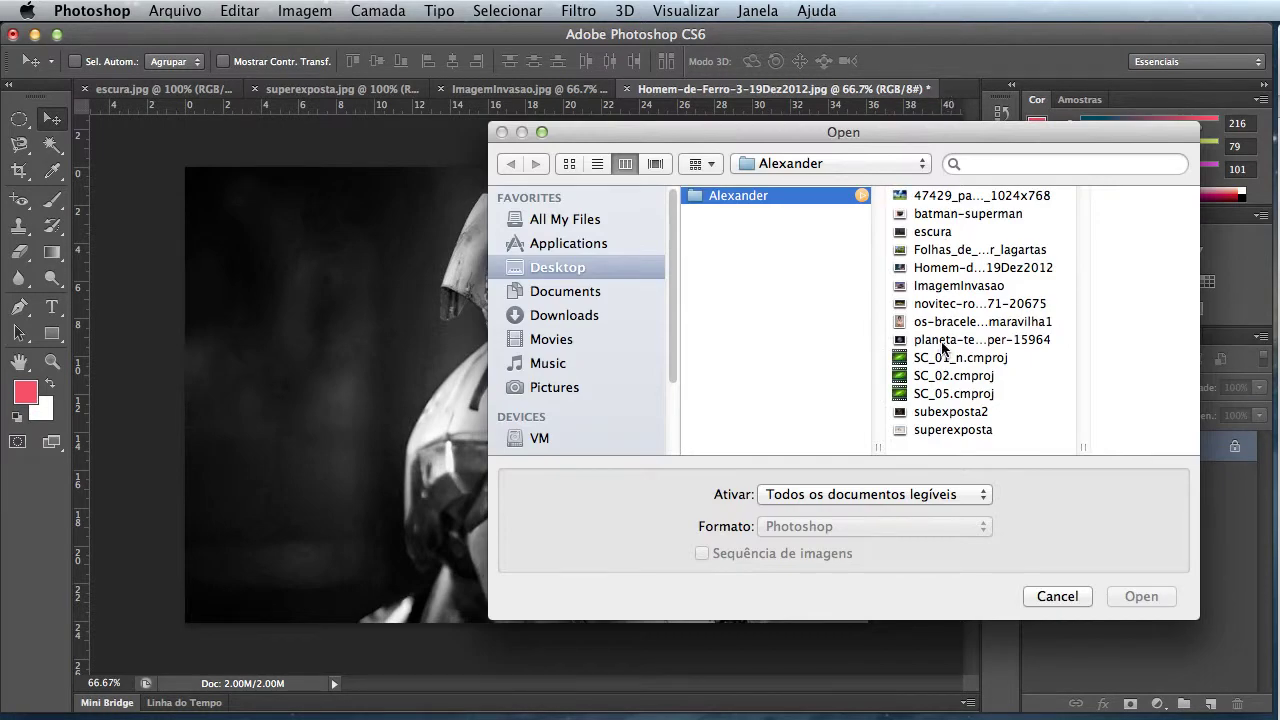
double_click(949, 304)
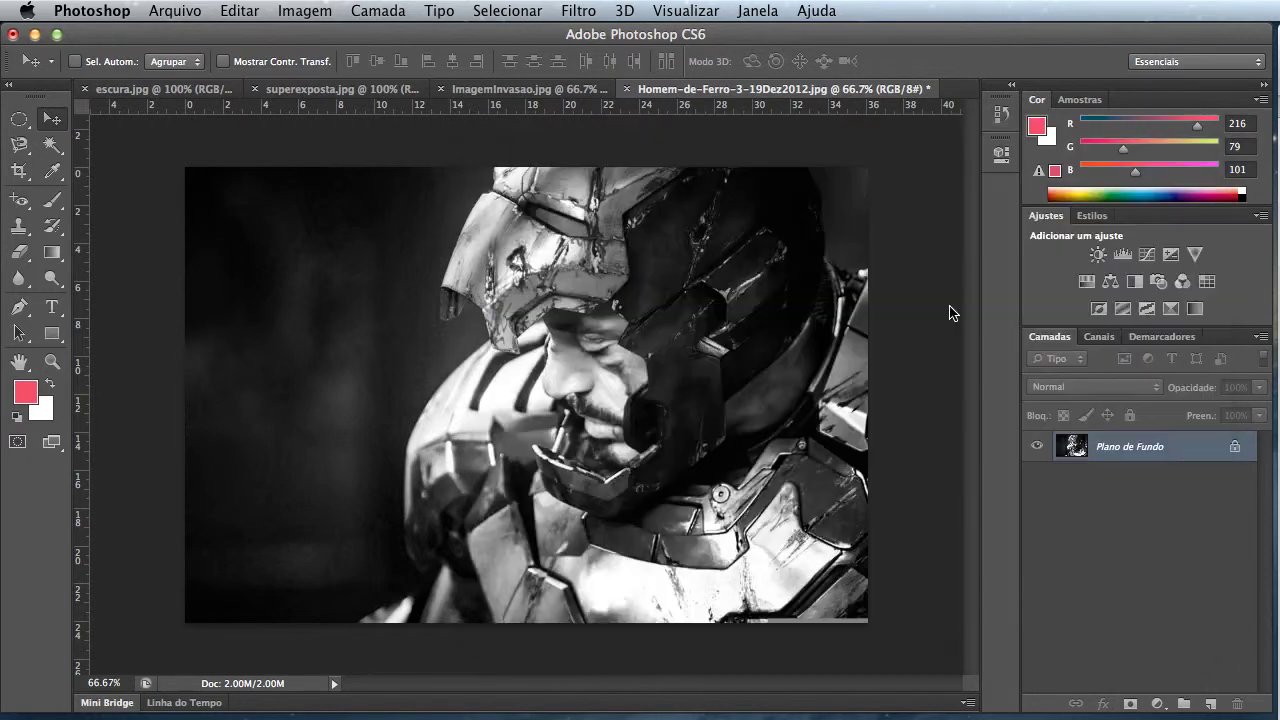
key(Return)
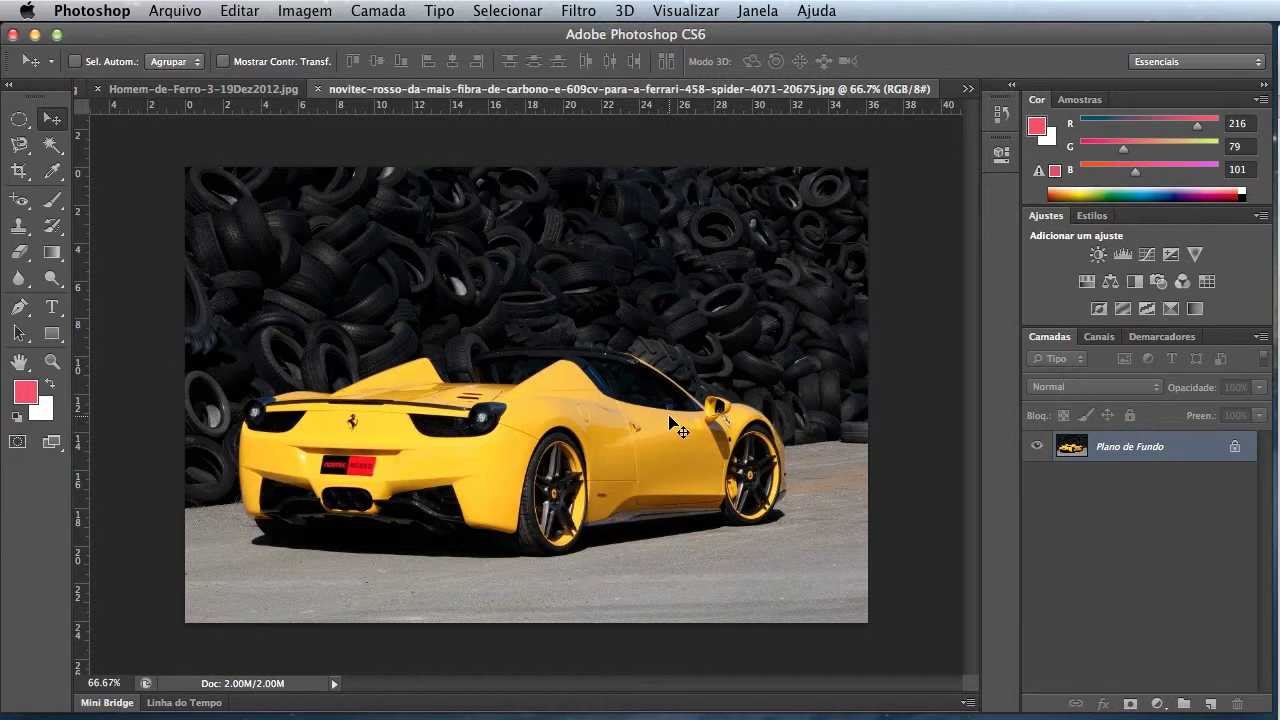
- Open the Substituir Cor (Replace Color) dialog for the Ferrari photo and move it aside
click(308, 12)
mouse_move(315, 73)
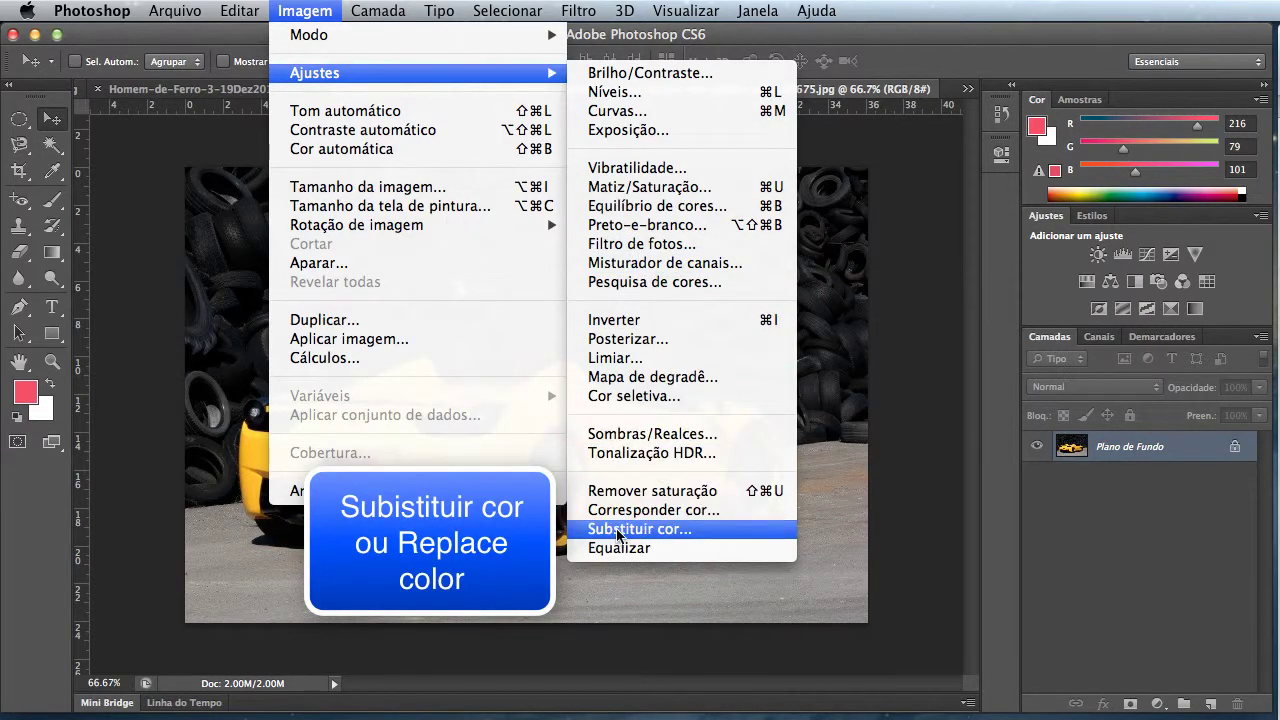
click(618, 530)
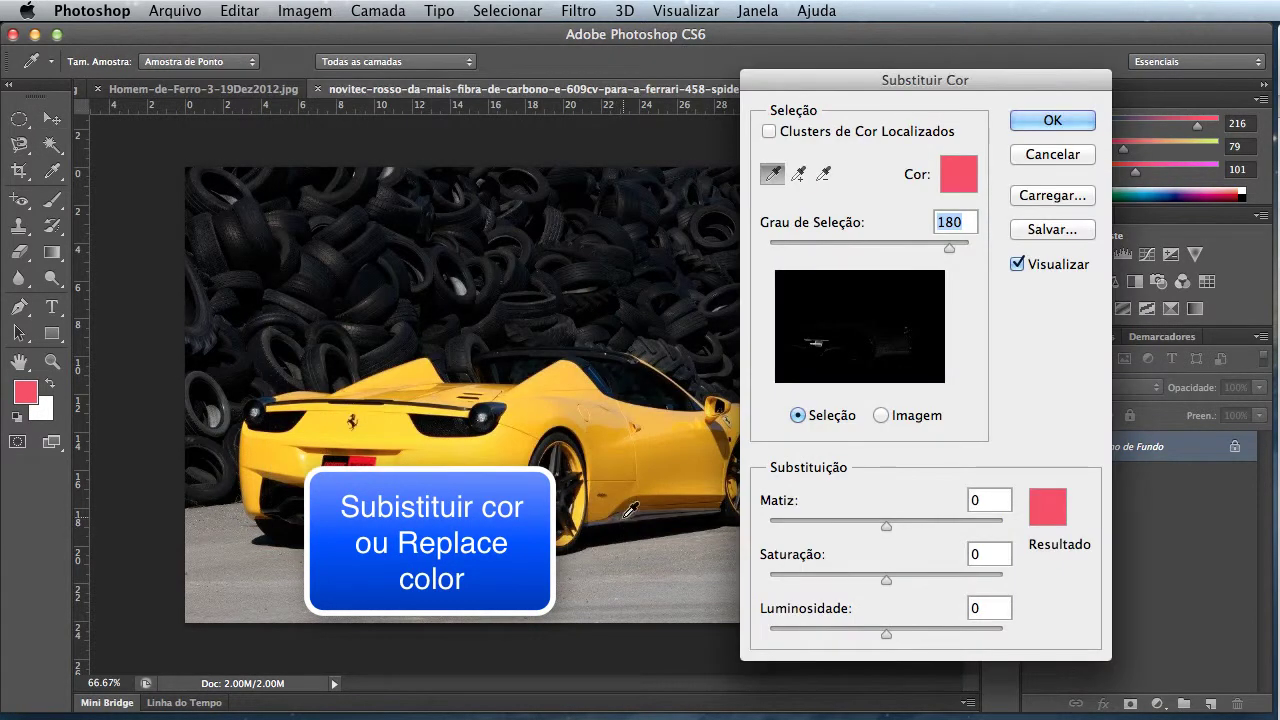
drag(821, 80, 879, 90)
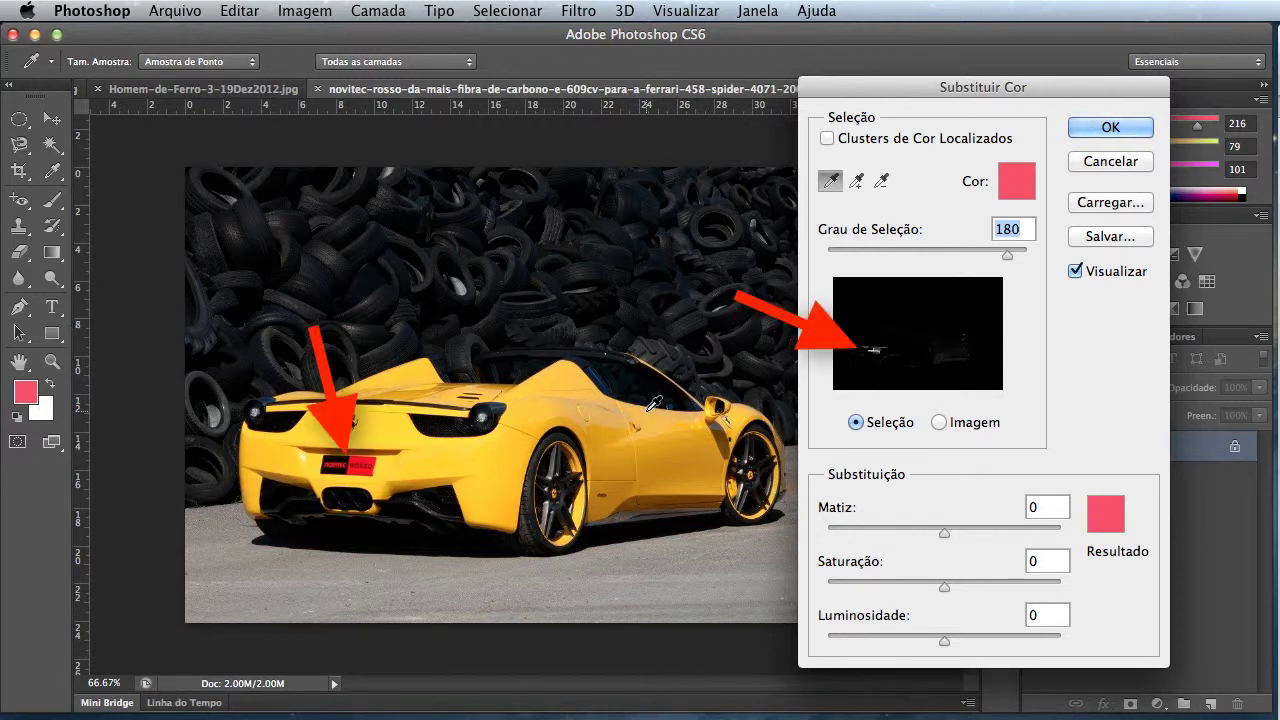
- Sample the Ferrari's yellow paint, add lighter paint to it, and set Grau de Seleção 171
click(542, 404)
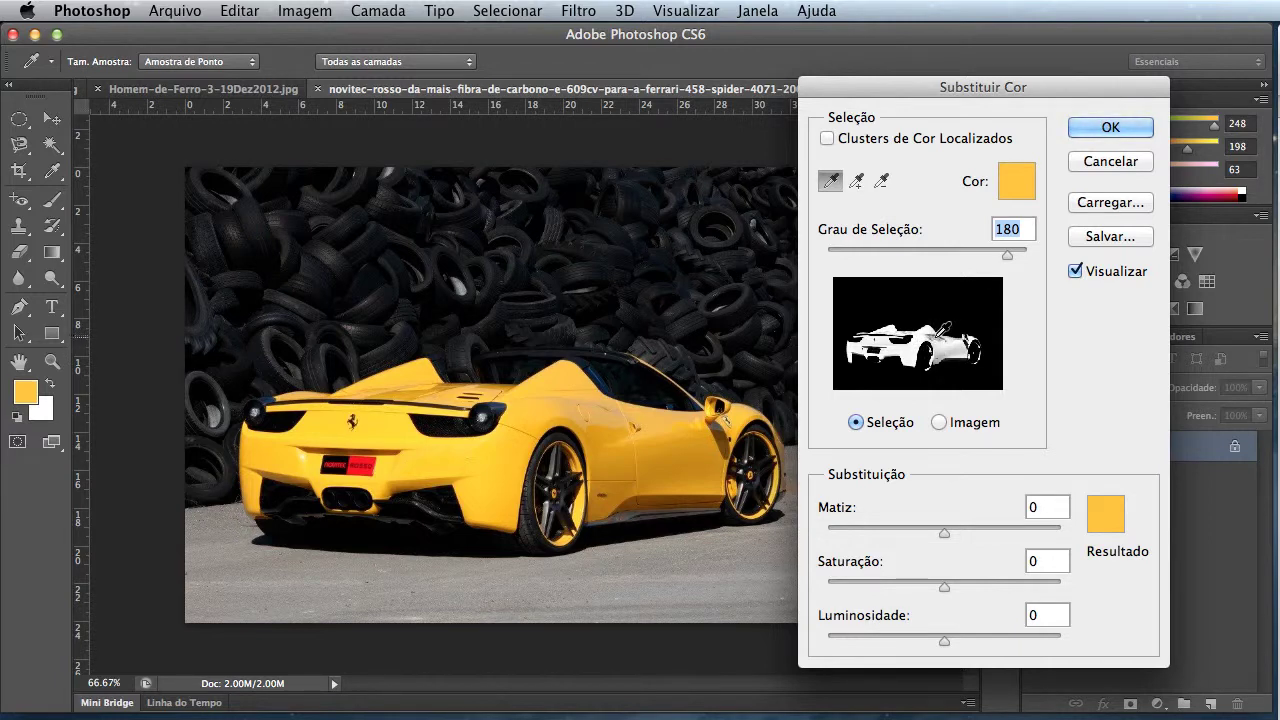
click(854, 183)
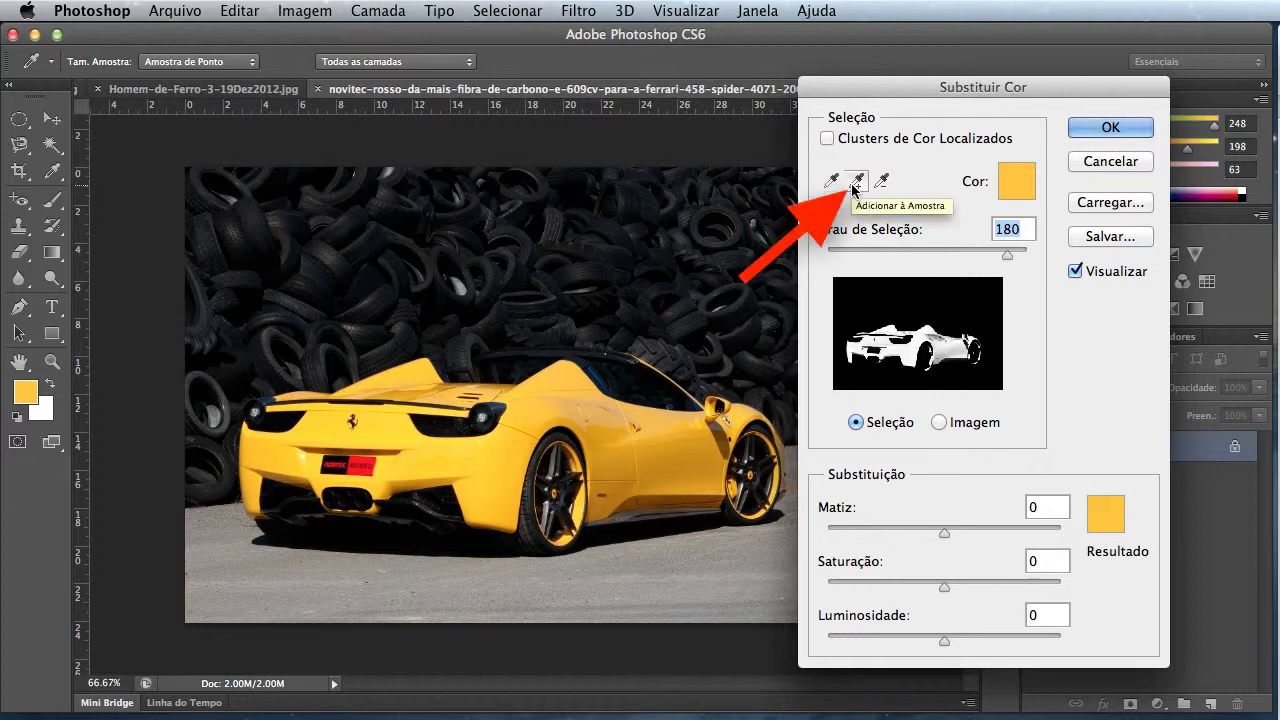
click(943, 335)
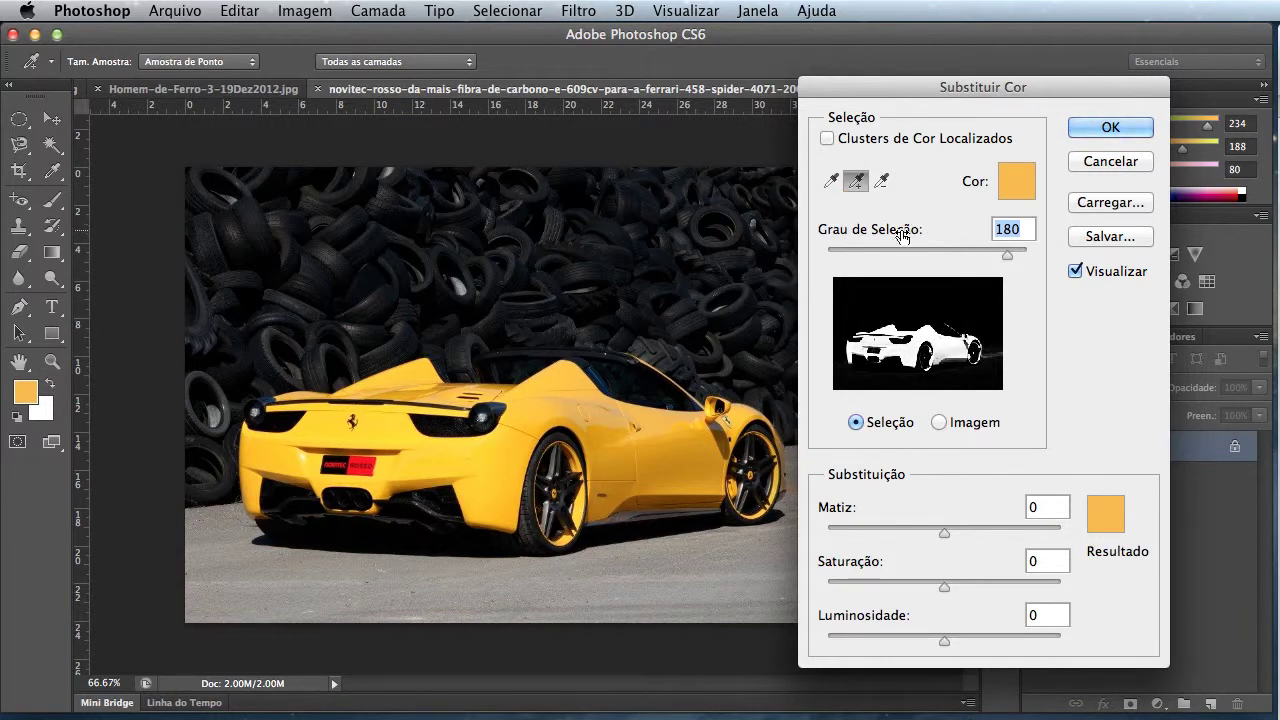
drag(886, 236, 857, 240)
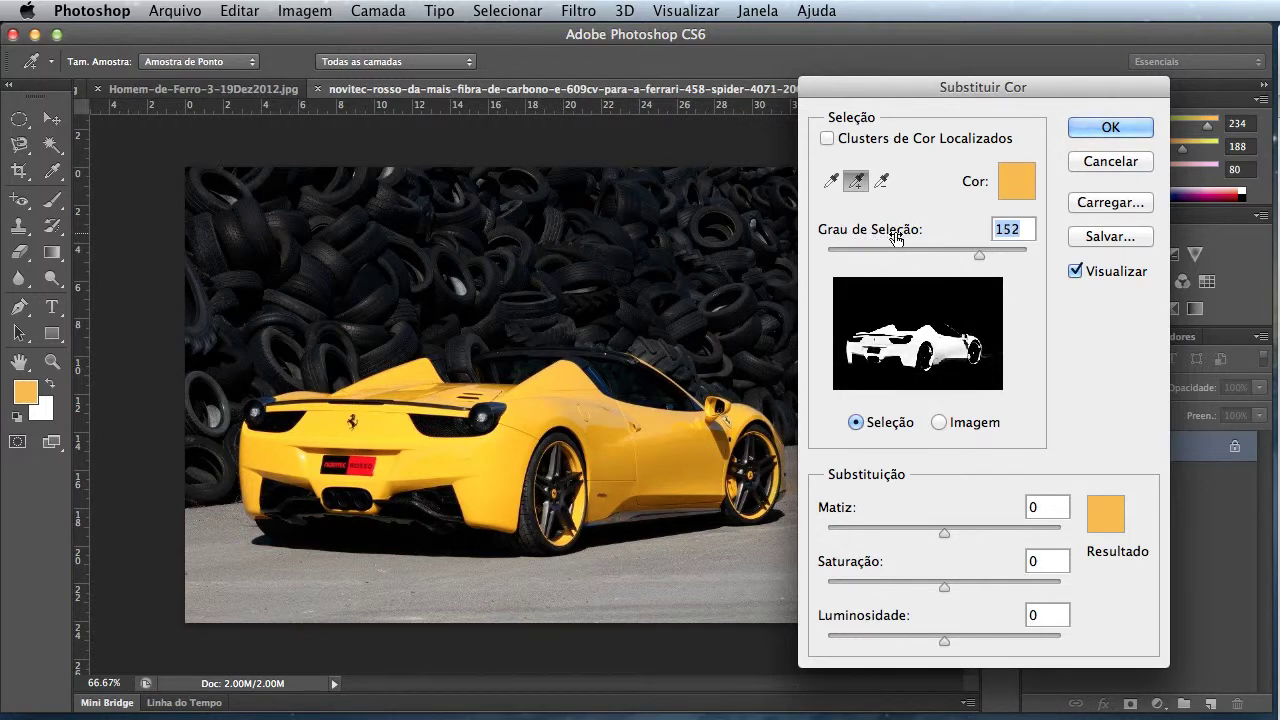
mouse_move(978, 258)
mouse_down()
mouse_move(955, 258)
mouse_move(998, 261)
mouse_up()
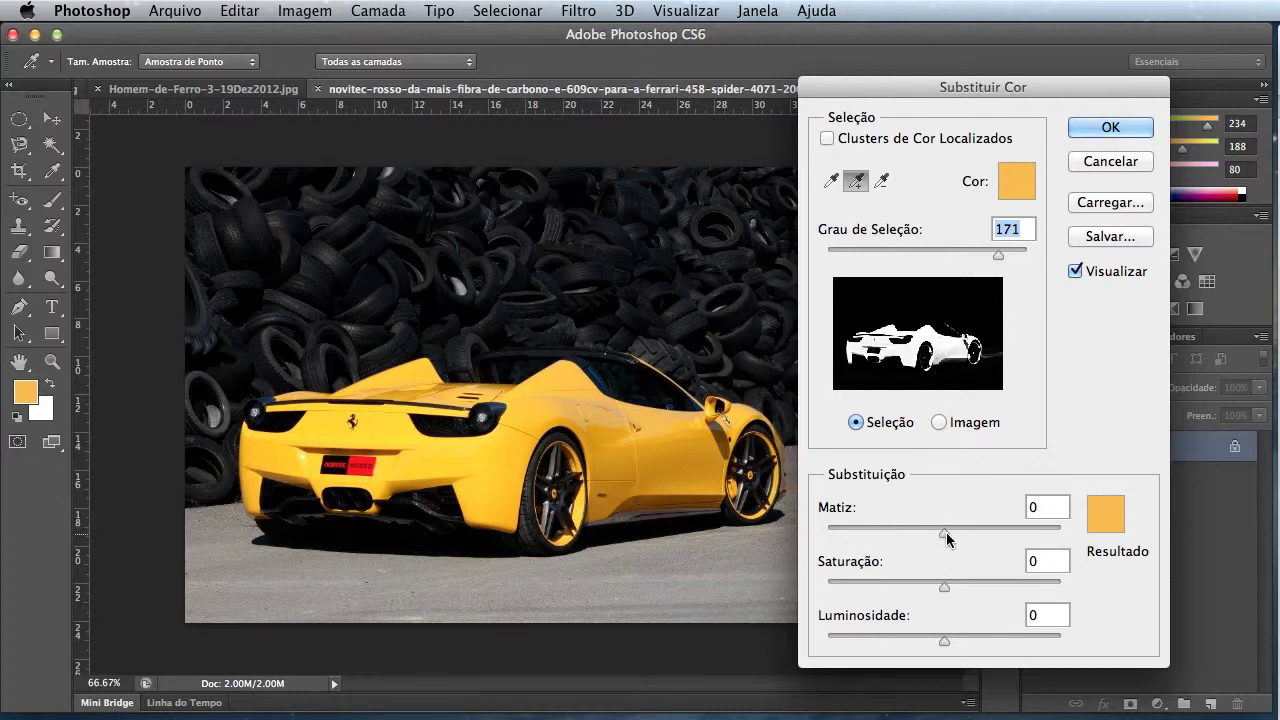
- Repaint the Ferrari orange with Matiz -35, Saturação +1 and Luminosidade -5
drag(946, 538, 921, 538)
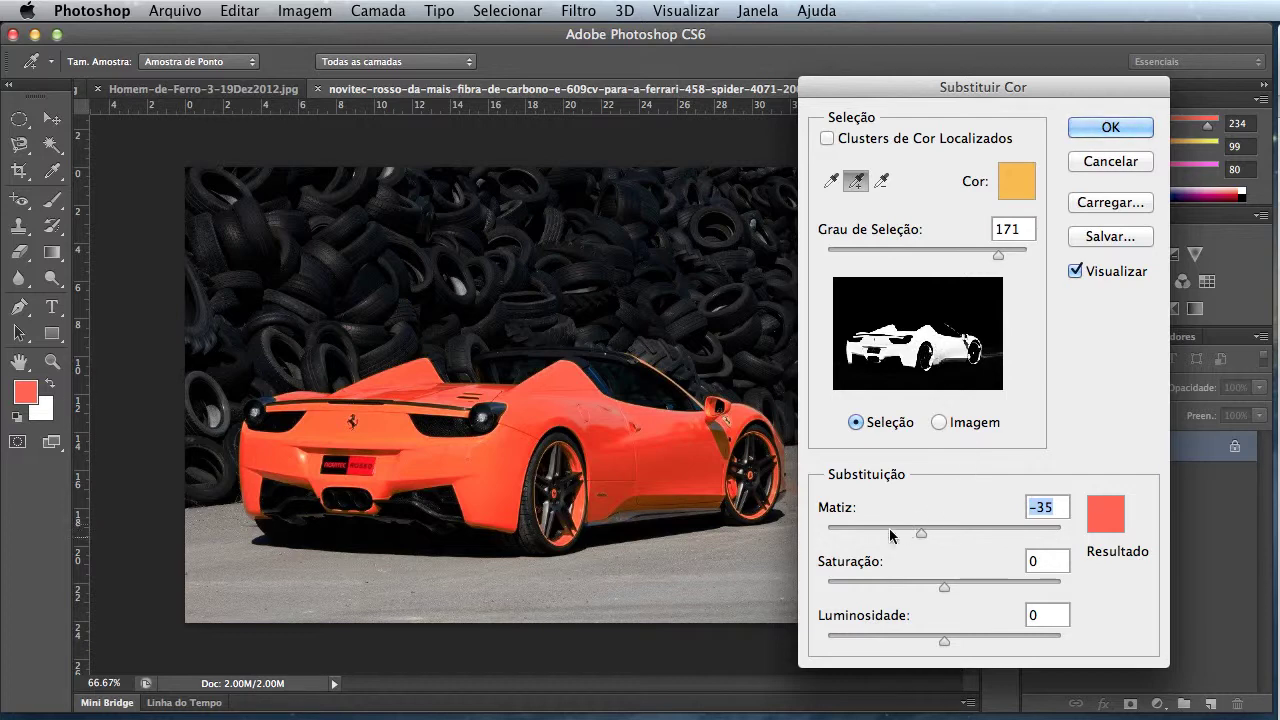
mouse_move(867, 563)
mouse_down()
mouse_move(850, 565)
mouse_move(943, 565)
mouse_move(860, 563)
mouse_move(903, 597)
mouse_move(882, 622)
mouse_move(893, 619)
mouse_up()
key(Tab)
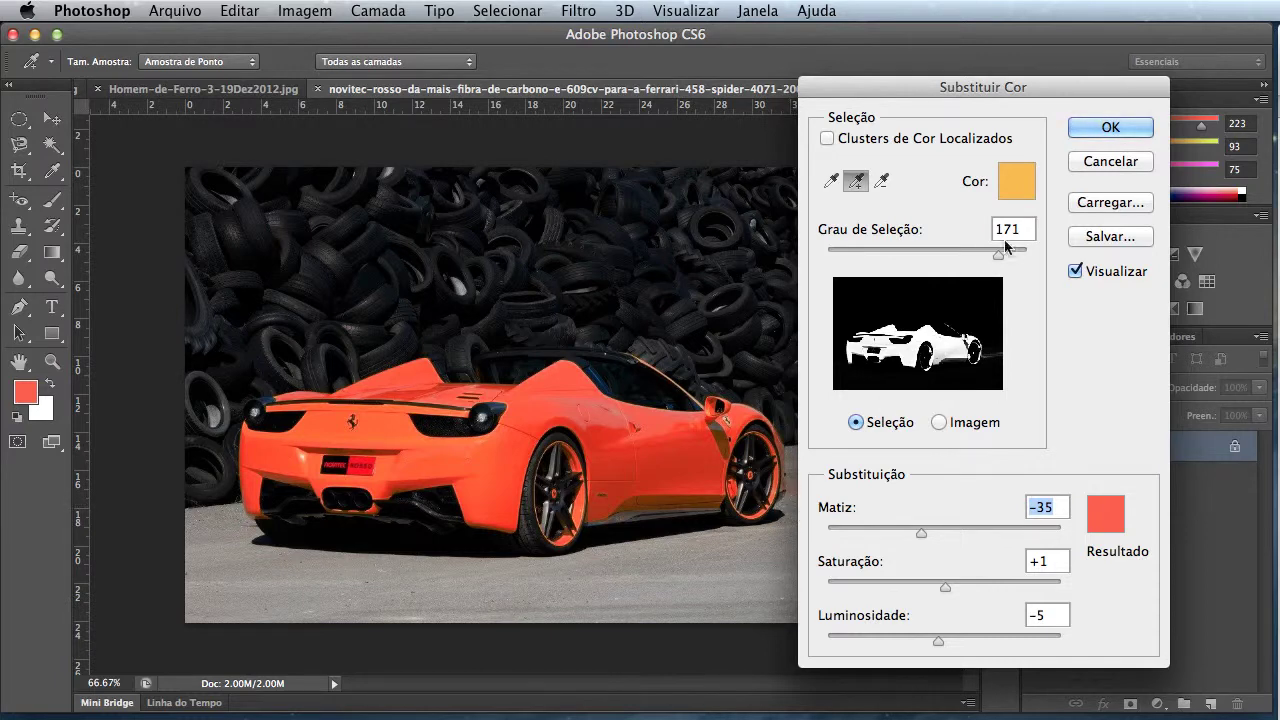
click(1112, 131)
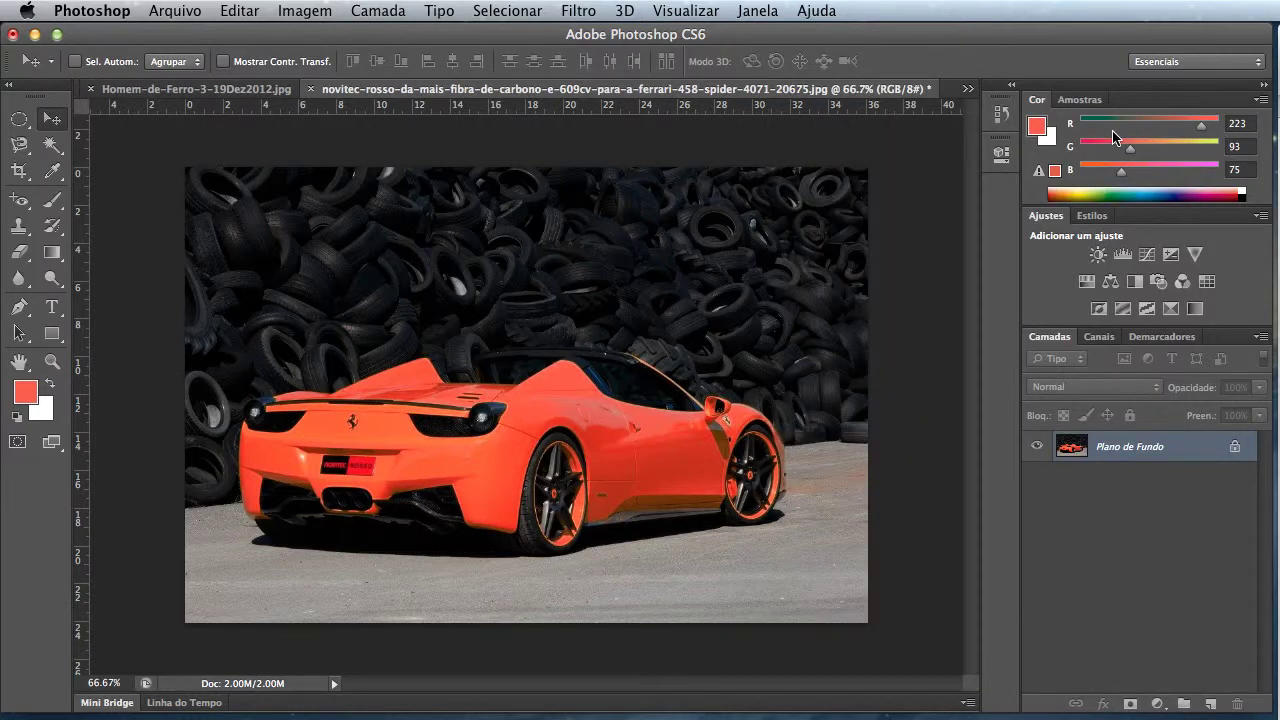
key(ctrl+z)
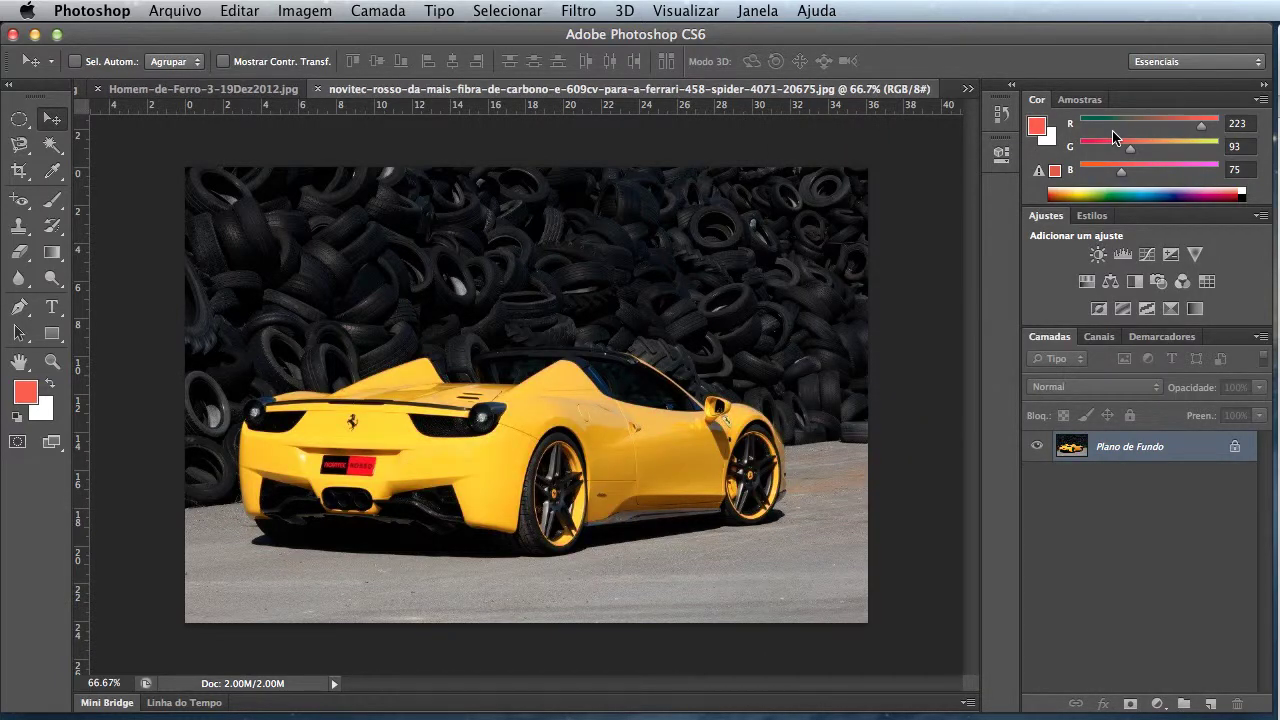
key(ctrl+z)
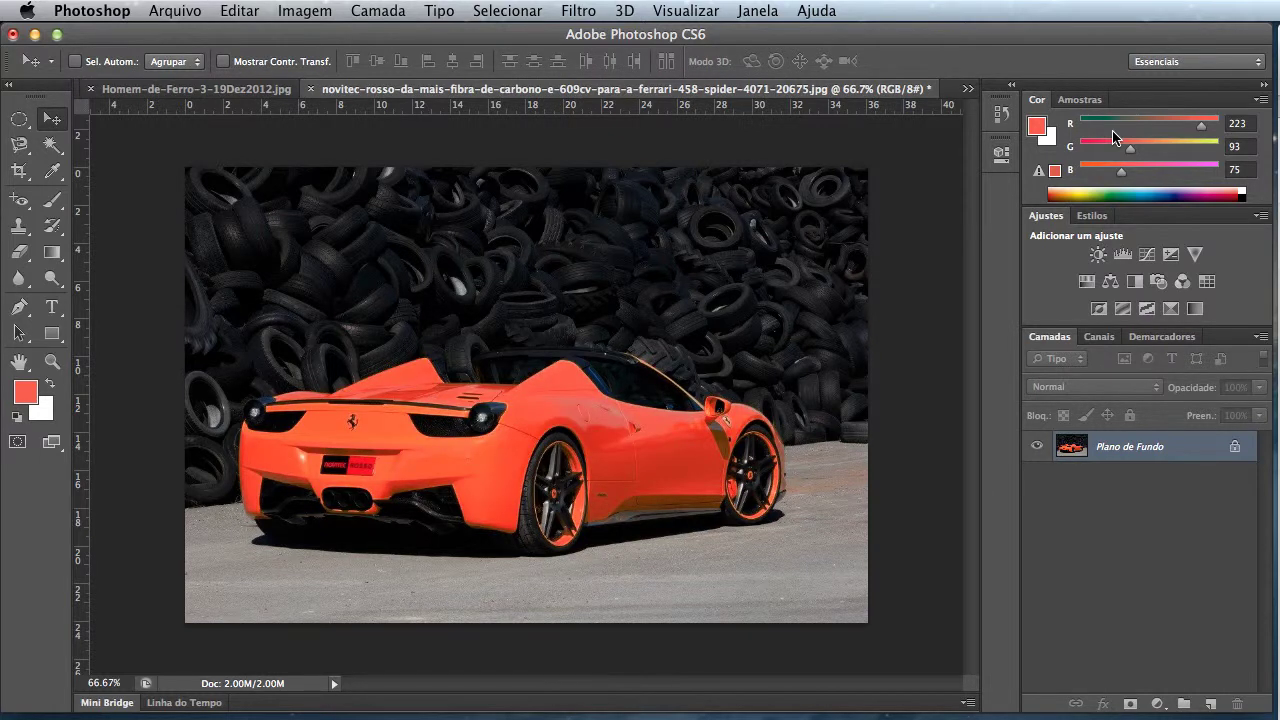